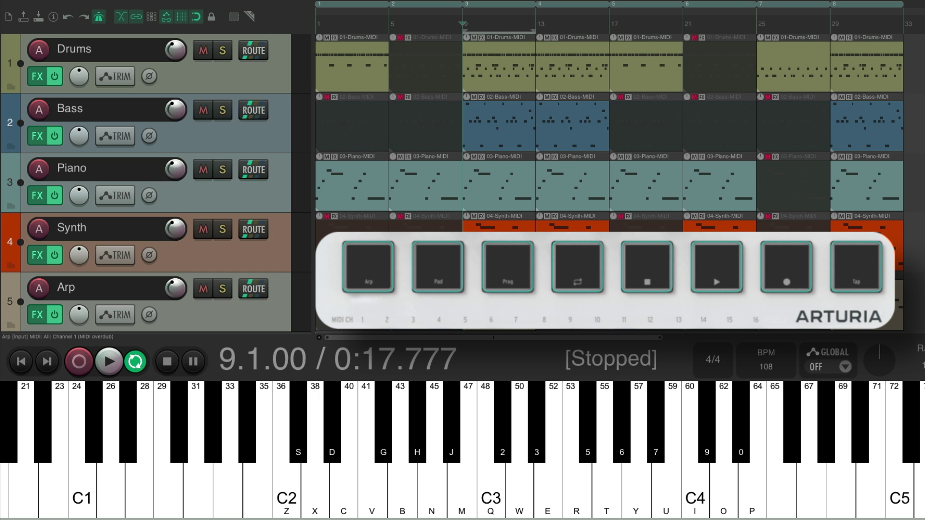
Open REAPER's Actions list with the ? shortcut
{"action": "key", "text": "question"}
{"action": "left_click", "coordinate": [598, 58]}
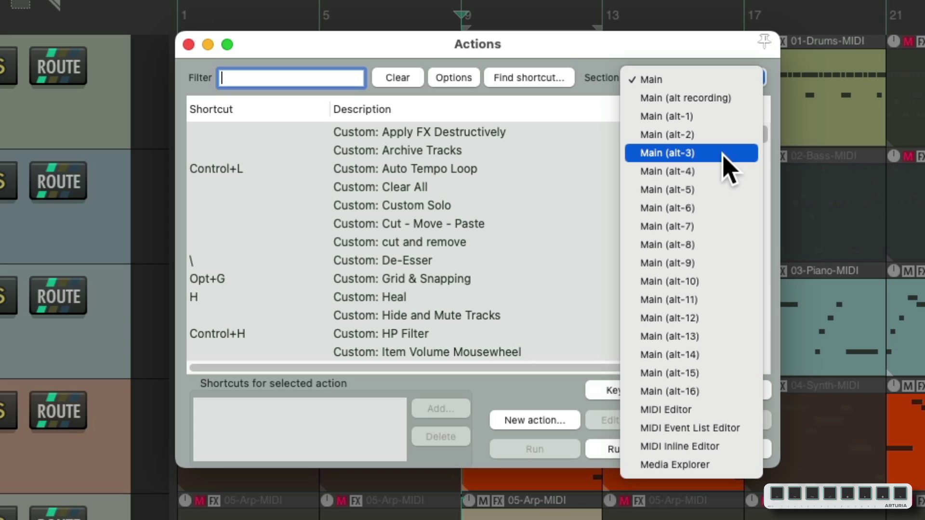
In the Main section, filter 'alt toggle' and assign Control+1 to Toggle override to alt-1
{"action": "left_click", "coordinate": [711, 80]}
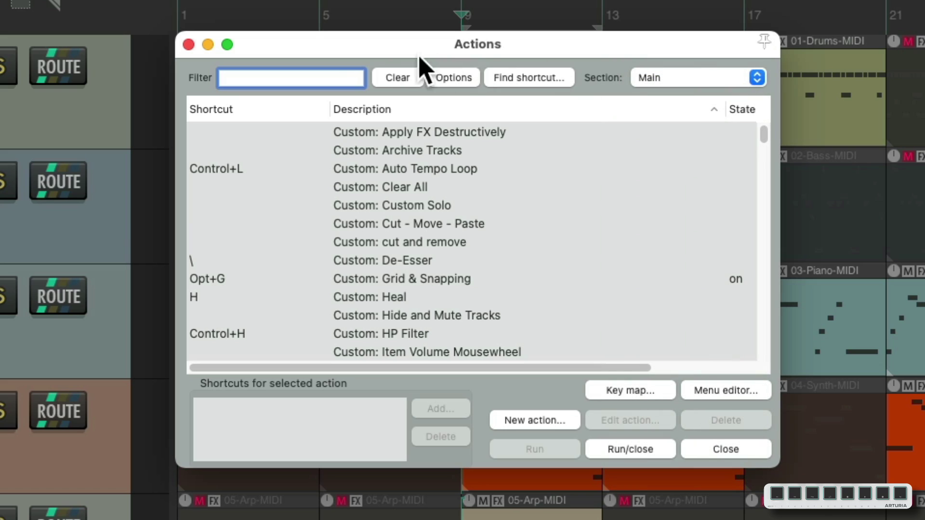
{"action": "left_click", "coordinate": [341, 82]}
{"action": "type", "text": "alt toggle"}
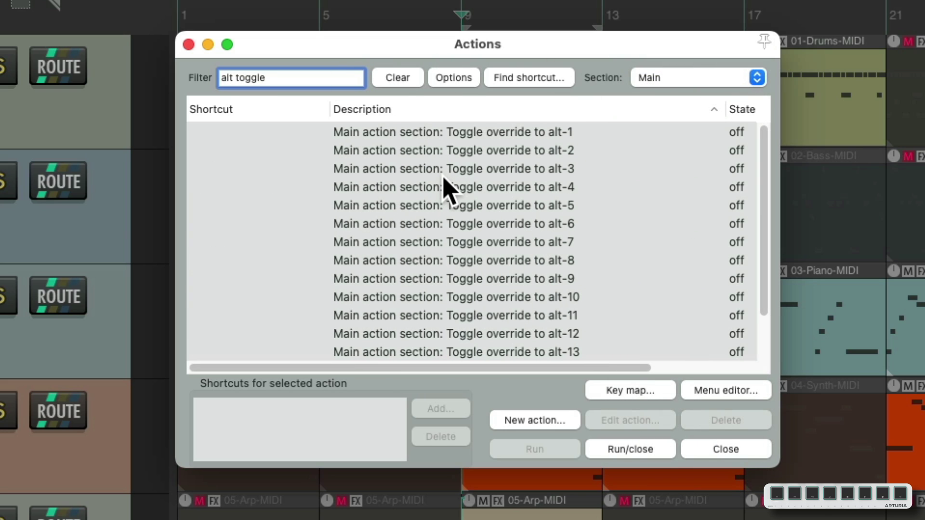
{"action": "left_click", "coordinate": [443, 132]}
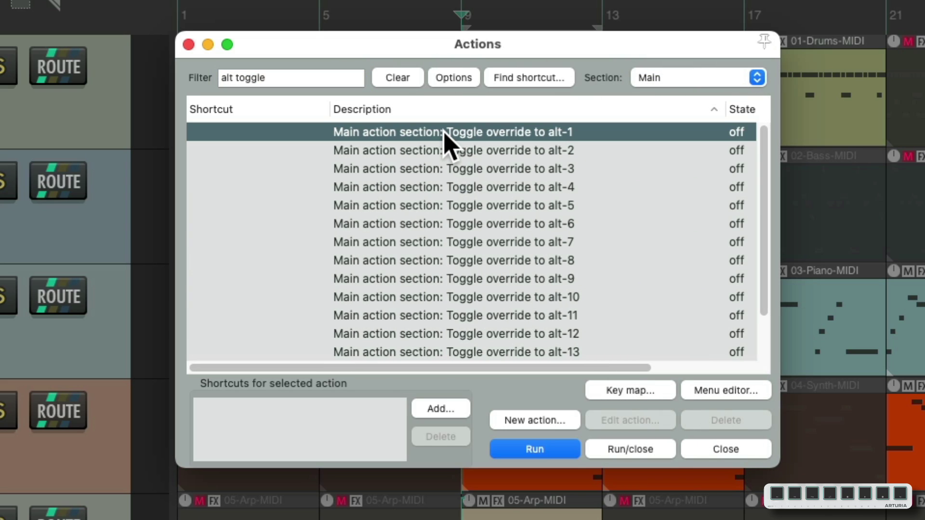
{"action": "left_click", "coordinate": [444, 410]}
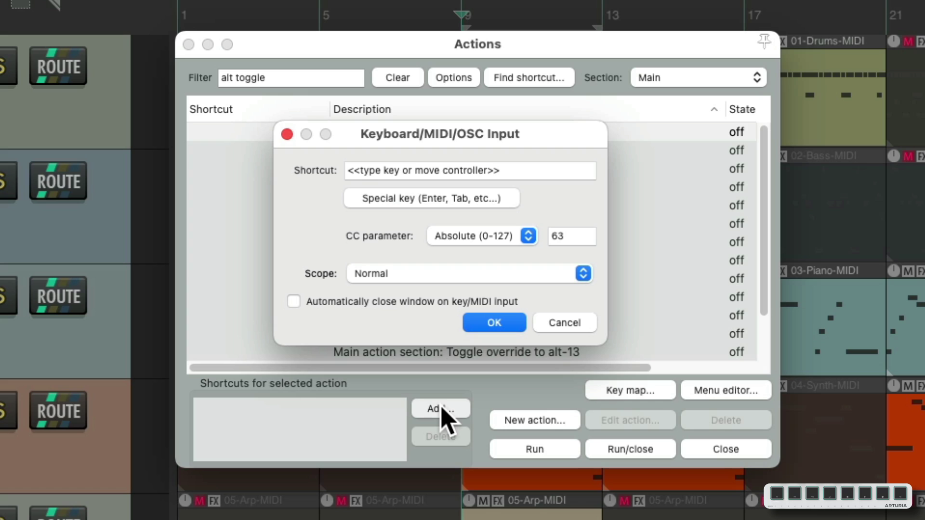
{"action": "key", "text": "ctrl+1"}
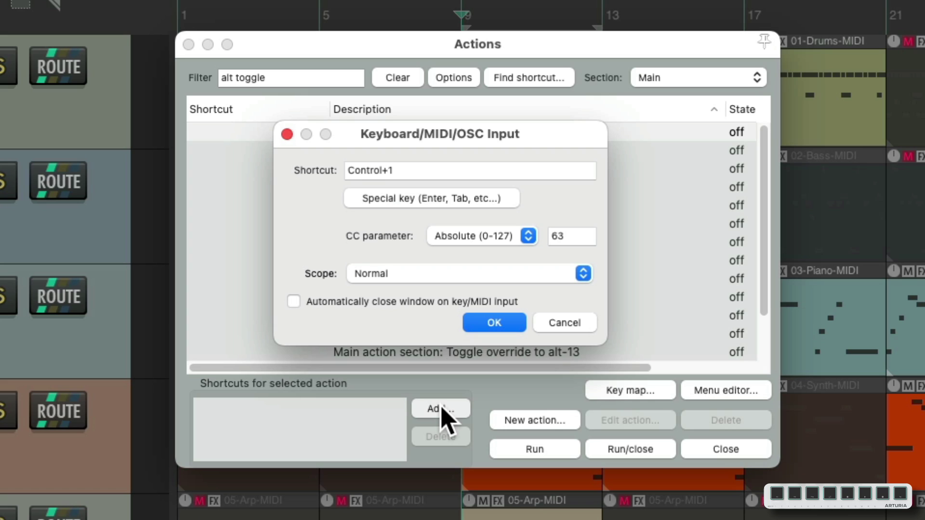
{"action": "key", "text": "Return"}
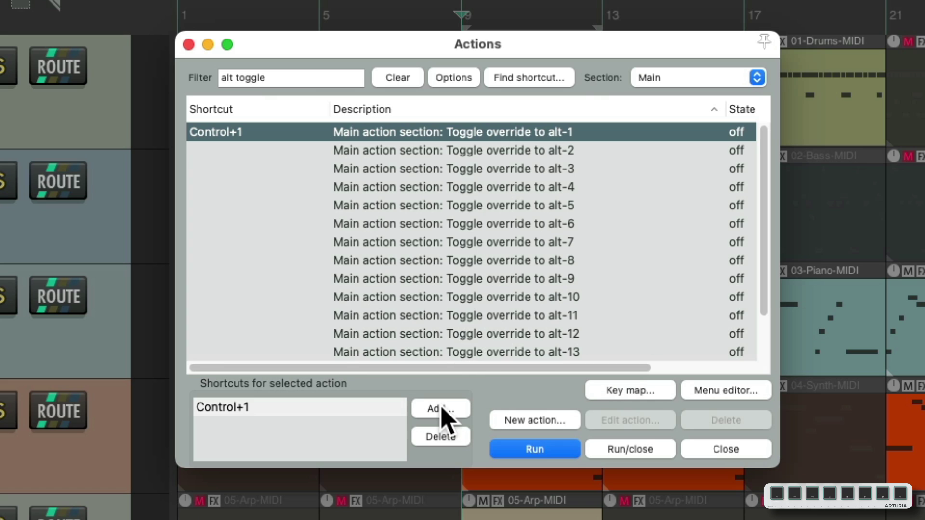
Assign Control+2 to Toggle override to alt-2
{"action": "left_click", "coordinate": [441, 153]}
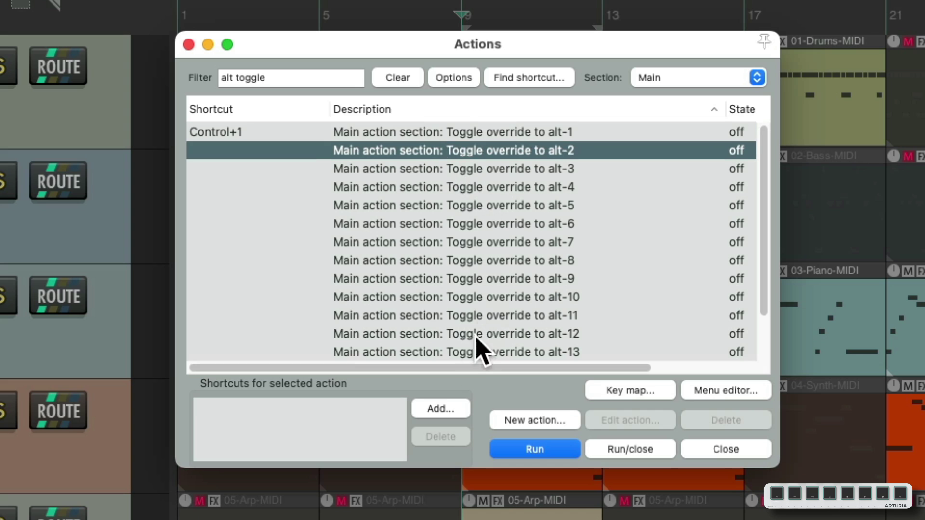
{"action": "left_click", "coordinate": [447, 410]}
{"action": "key", "text": "ctrl+2"}
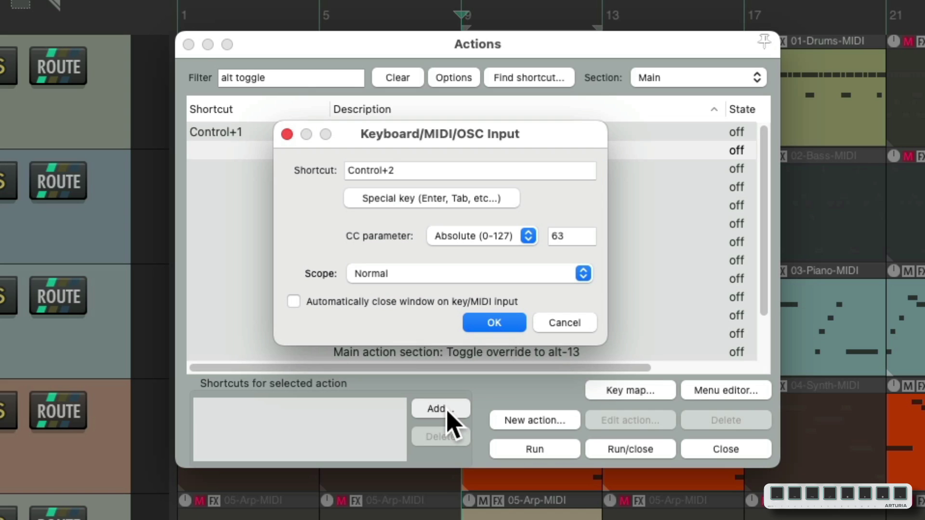
{"action": "key", "text": "Return"}
Assign Control+3 to Toggle override to alt-3
{"action": "left_click", "coordinate": [479, 173]}
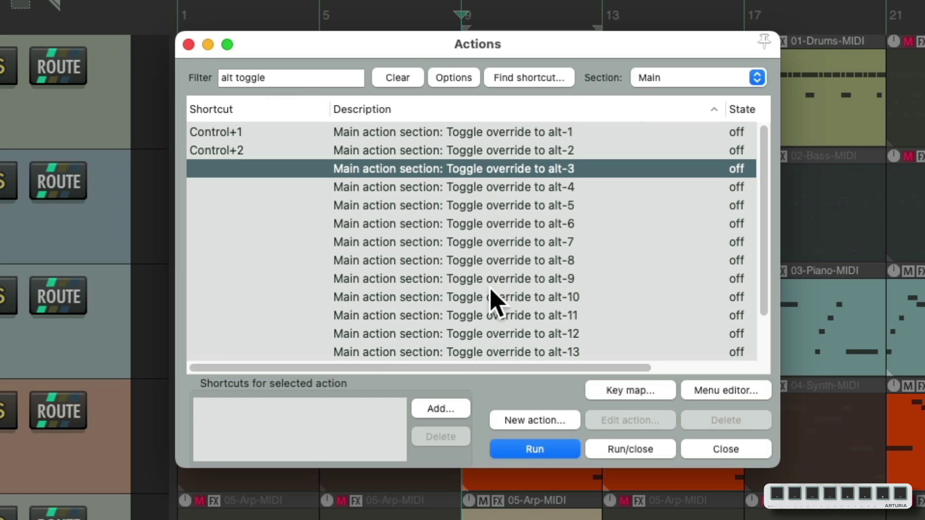
{"action": "left_click", "coordinate": [444, 408]}
{"action": "key", "text": "ctrl+3"}
{"action": "key", "text": "Return"}
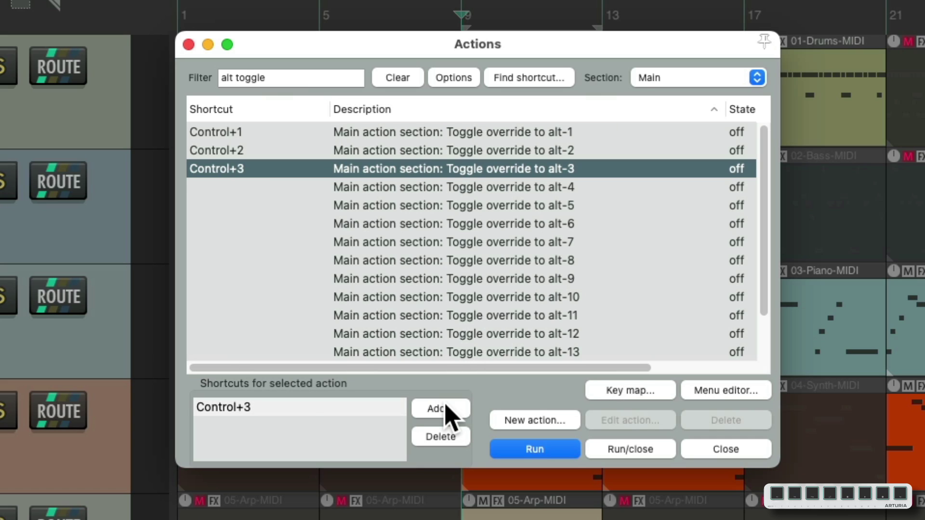
Copy the Main section shortcuts into the Main (alt-1) section
{"action": "left_click", "coordinate": [714, 78]}
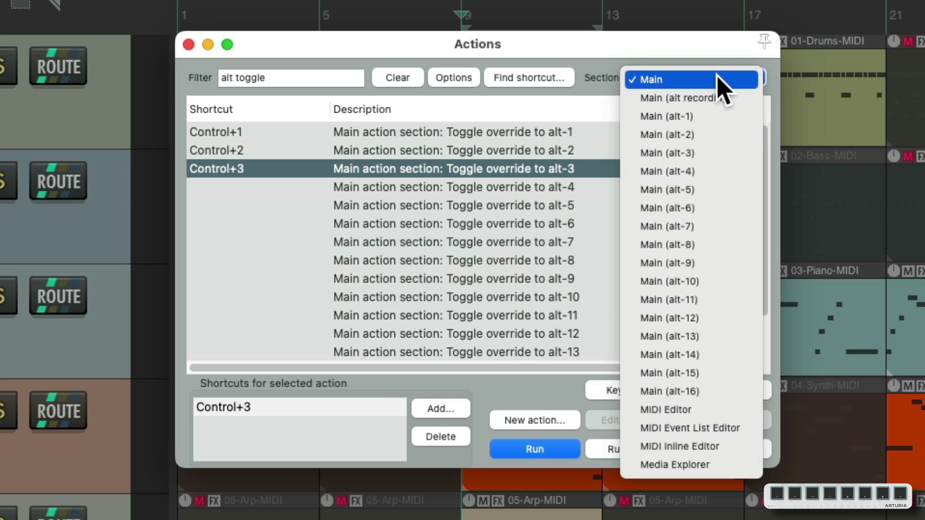
{"action": "left_click", "coordinate": [726, 119]}
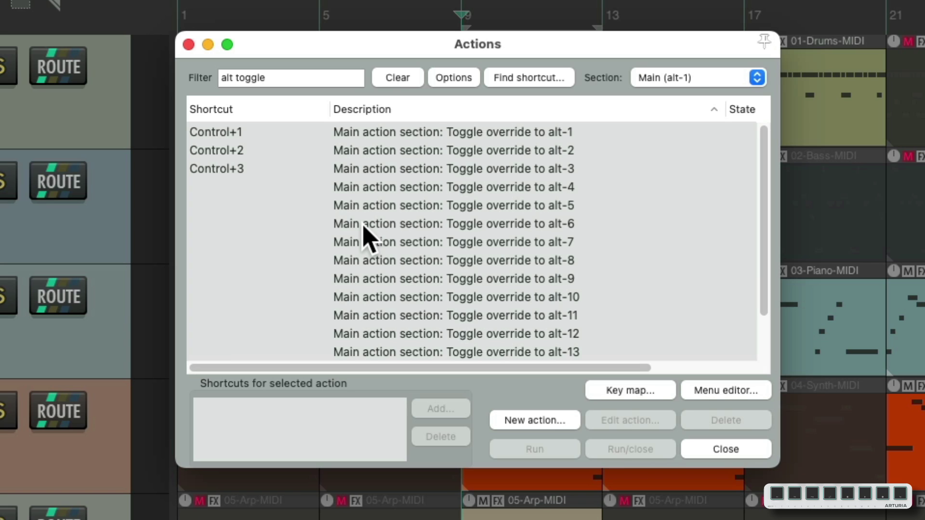
{"action": "left_click", "coordinate": [645, 391]}
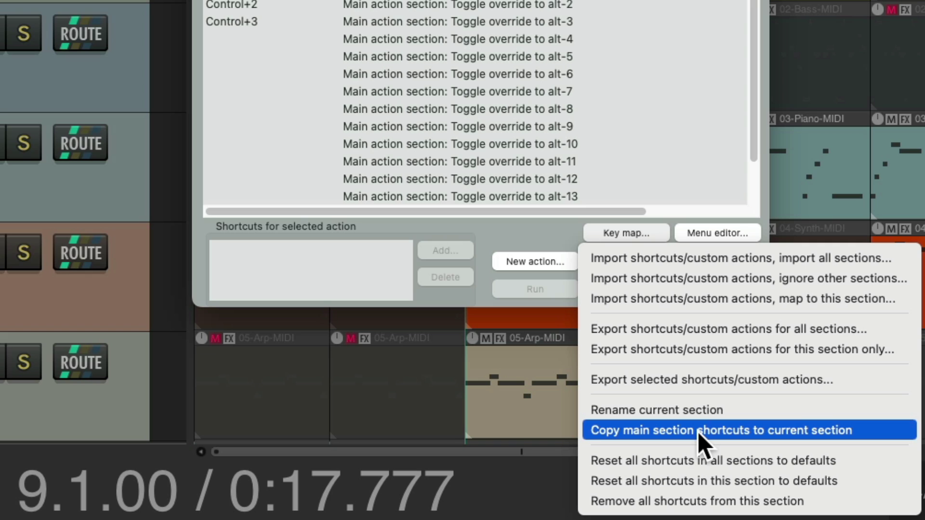
{"action": "left_click", "coordinate": [697, 431]}
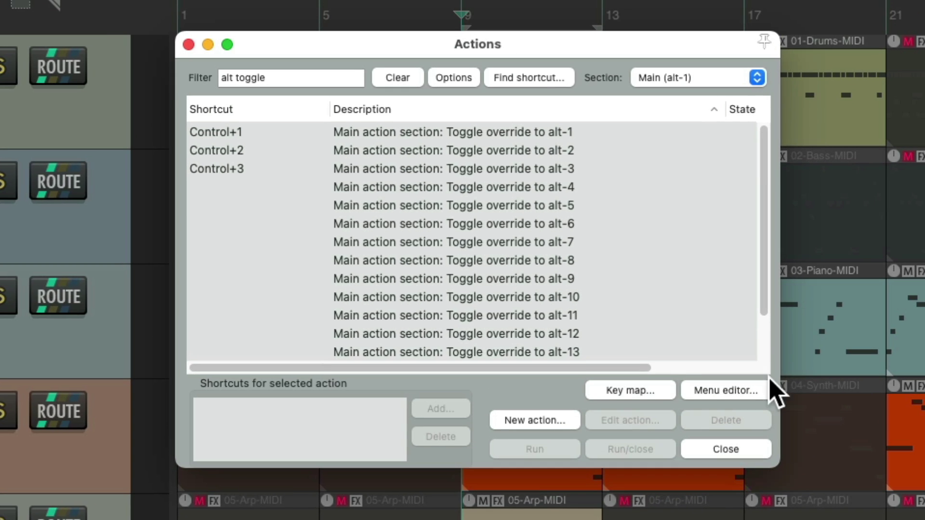
Copy the Main section shortcuts into the Main (alt-2) section
{"action": "left_click", "coordinate": [721, 82]}
{"action": "left_click", "coordinate": [727, 94]}
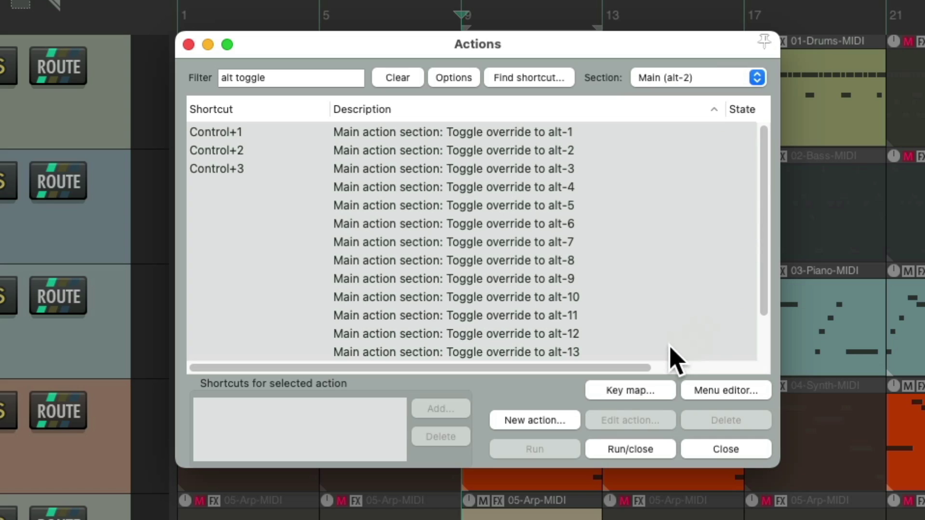
{"action": "left_click", "coordinate": [649, 391]}
{"action": "left_click", "coordinate": [656, 425]}
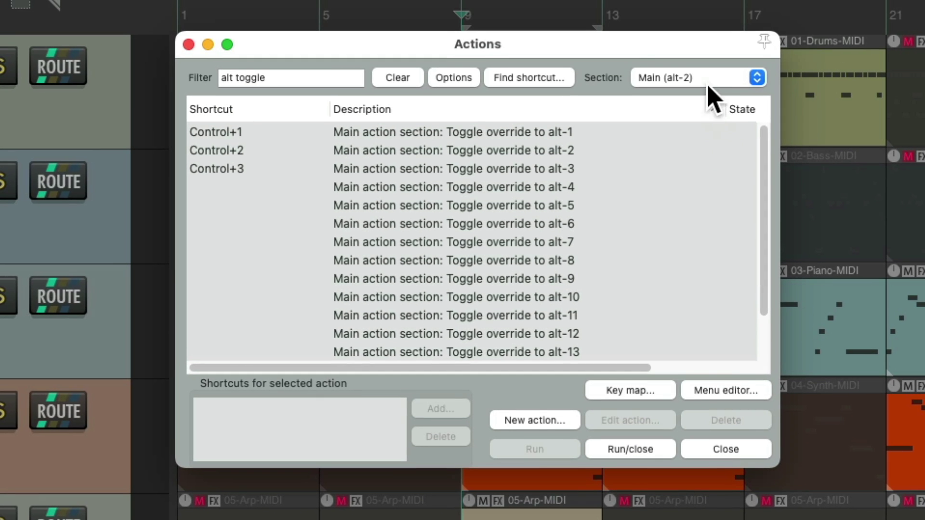
Copy the Main section shortcuts into the Main (alt-3) section
{"action": "left_click", "coordinate": [709, 82]}
{"action": "left_click", "coordinate": [702, 95]}
{"action": "left_click", "coordinate": [653, 392]}
{"action": "left_click", "coordinate": [671, 434]}
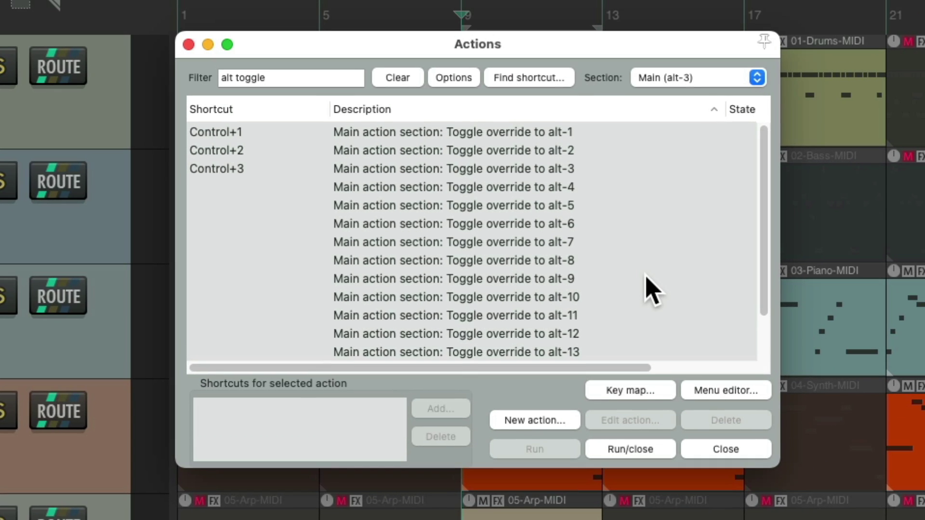
Switch back to the Main (alt-1) section and filter the actions by 'region'
{"action": "left_click", "coordinate": [706, 79]}
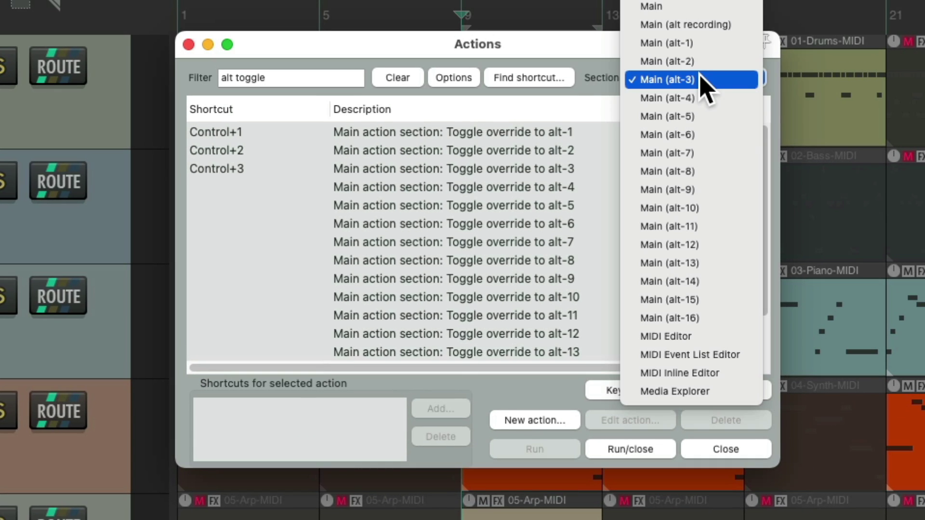
{"action": "left_click", "coordinate": [705, 43]}
{"action": "left_click", "coordinate": [402, 79]}
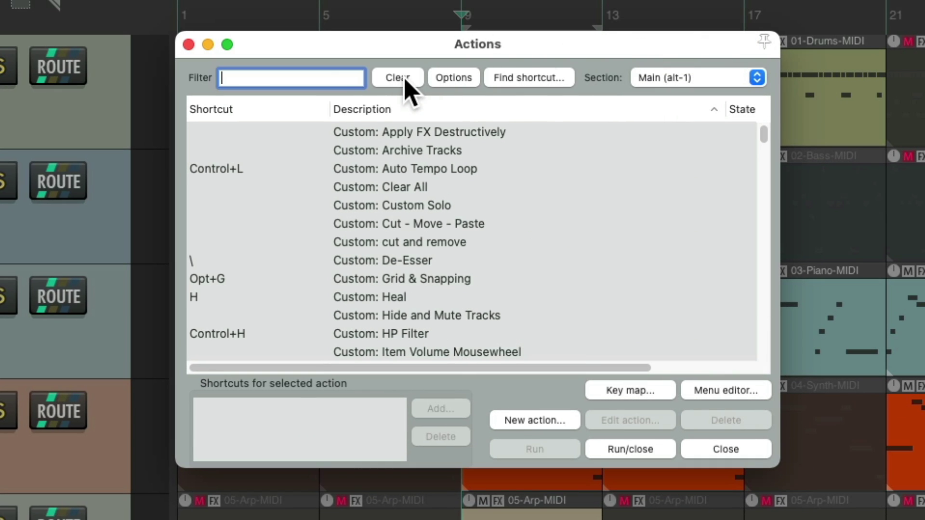
{"action": "type", "text": "region"}
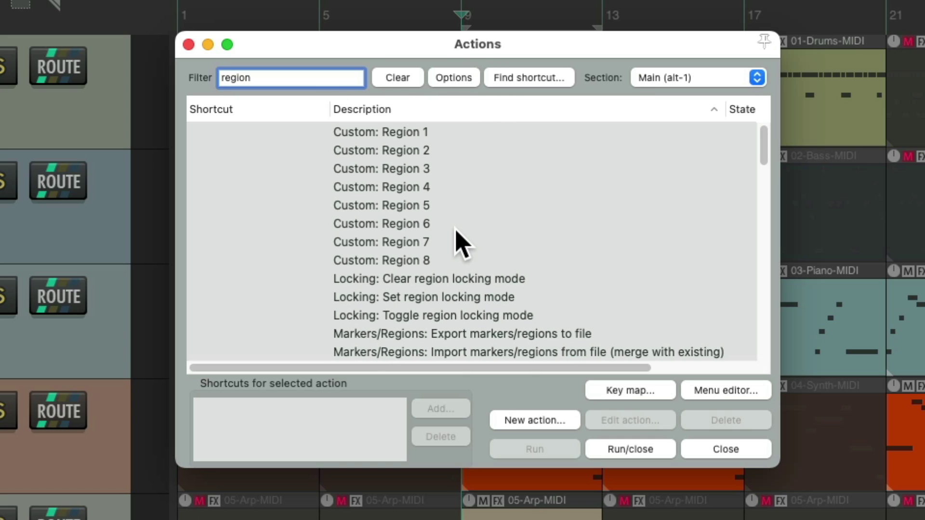
Review the Custom: Region 1 action's go-to-region and set-loop-points steps, then close the editor
{"action": "left_click", "coordinate": [456, 131]}
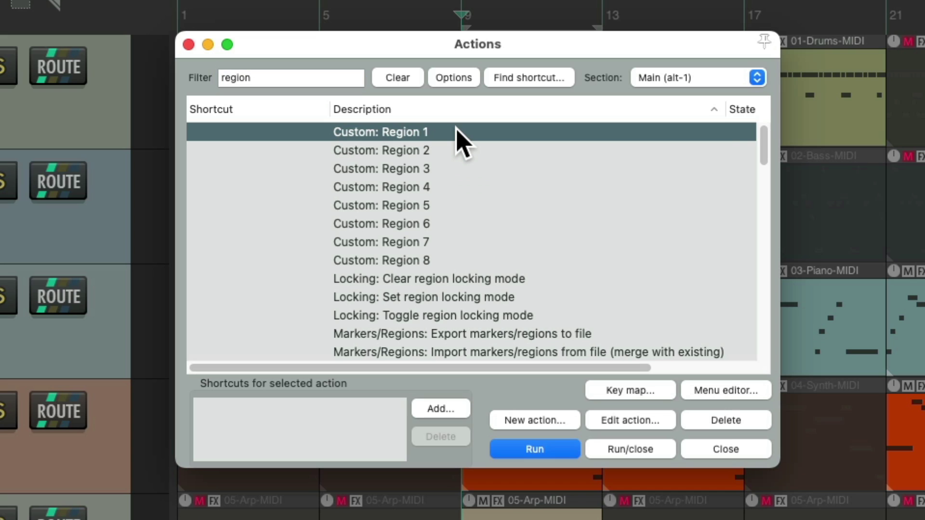
{"action": "right_click", "coordinate": [457, 132]}
{"action": "left_click", "coordinate": [471, 146]}
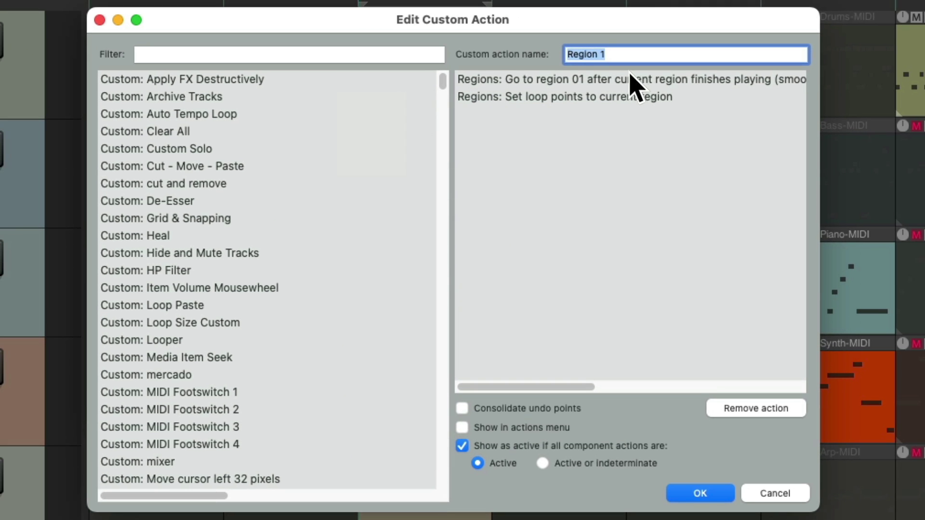
{"action": "left_click", "coordinate": [631, 76]}
{"action": "left_click", "coordinate": [670, 95]}
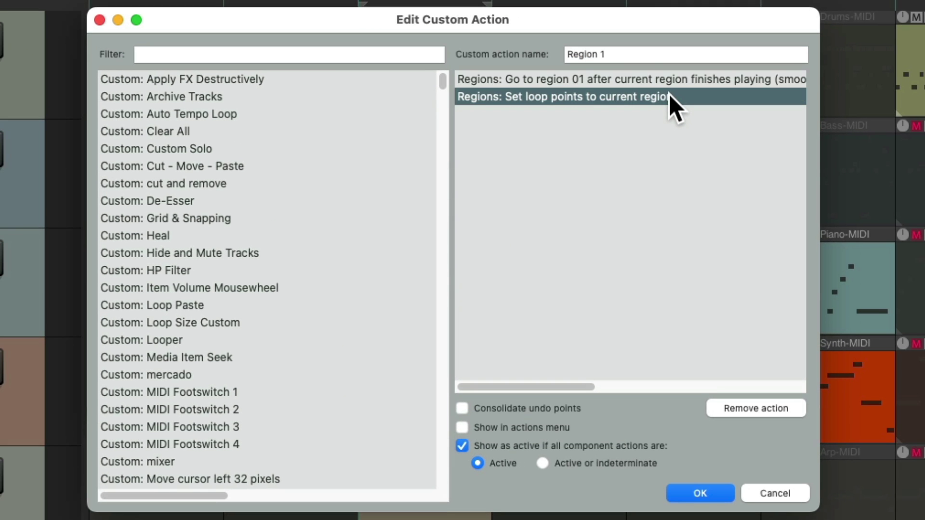
{"action": "key", "text": "Return"}
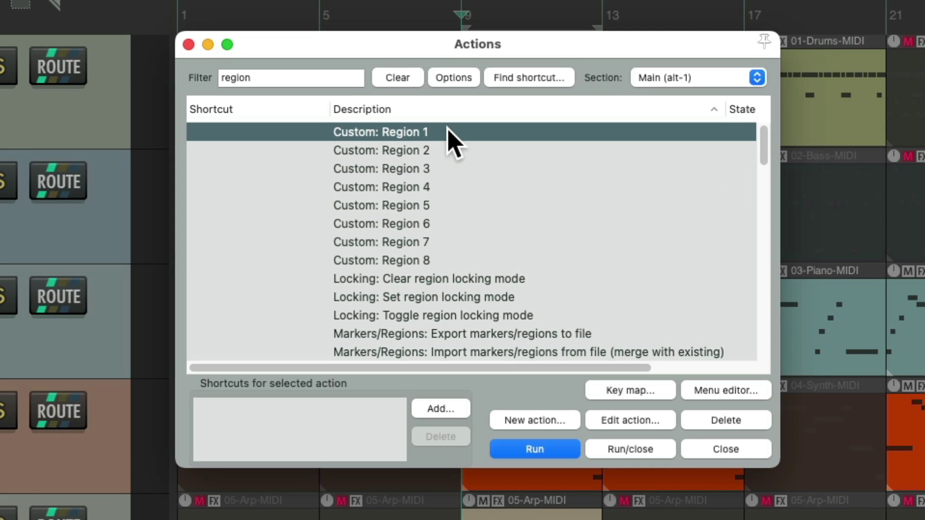
{"action": "key", "text": "Escape"}
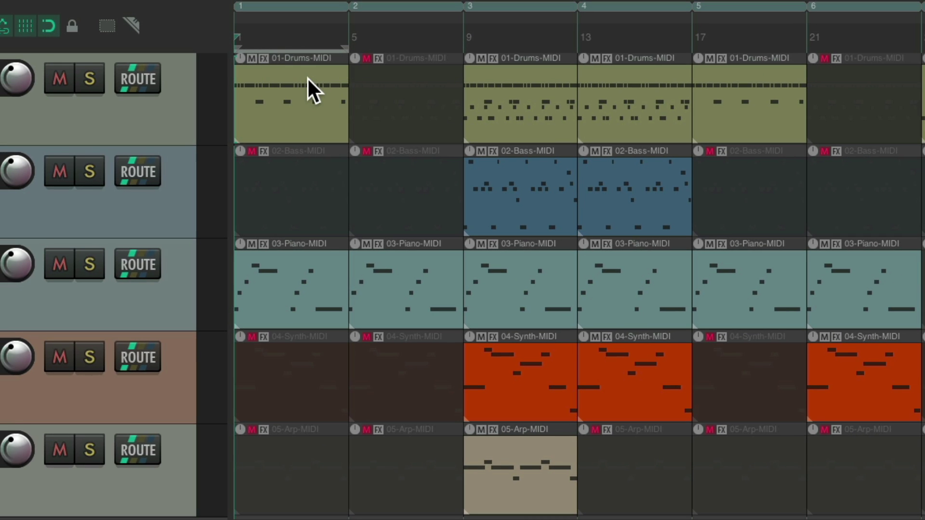
Start playback, then run Custom: Region 2 to jump to and loop that region
{"action": "key", "text": "space"}
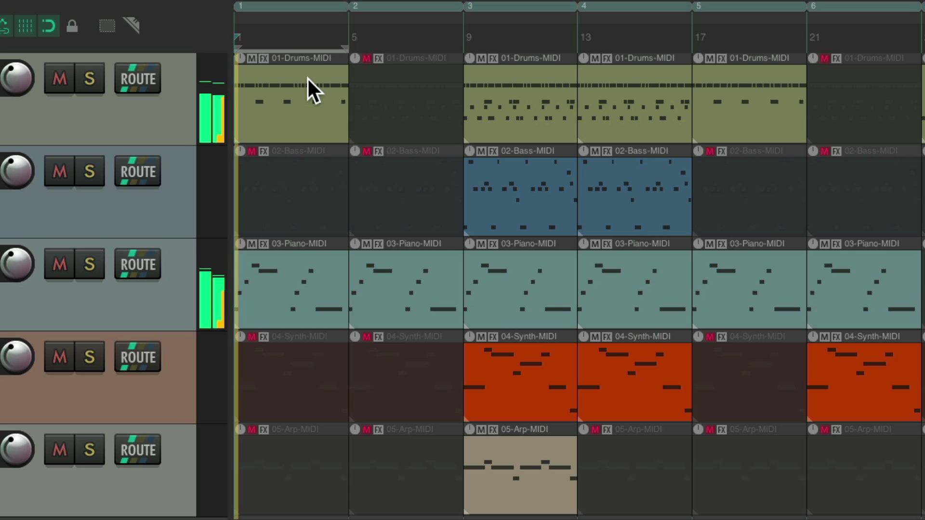
{"action": "key", "text": "question"}
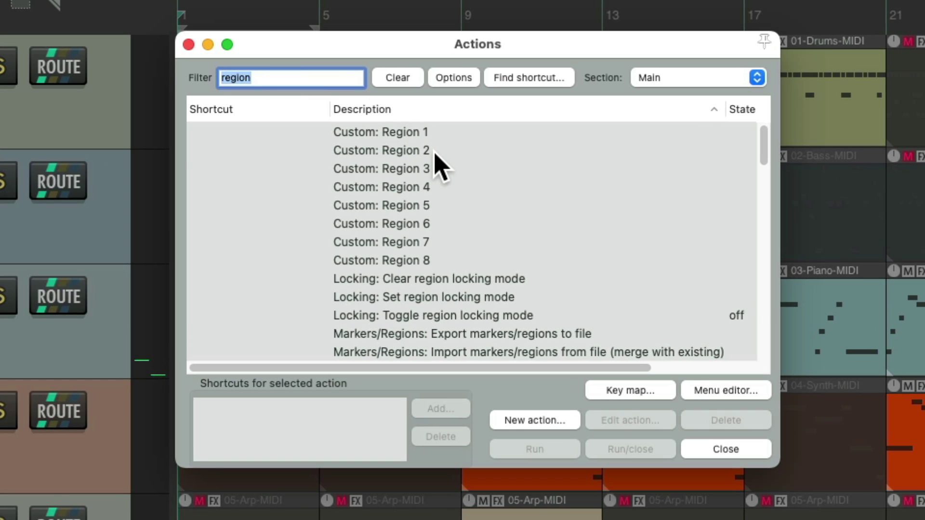
{"action": "left_click", "coordinate": [436, 153]}
{"action": "key", "text": "Return"}
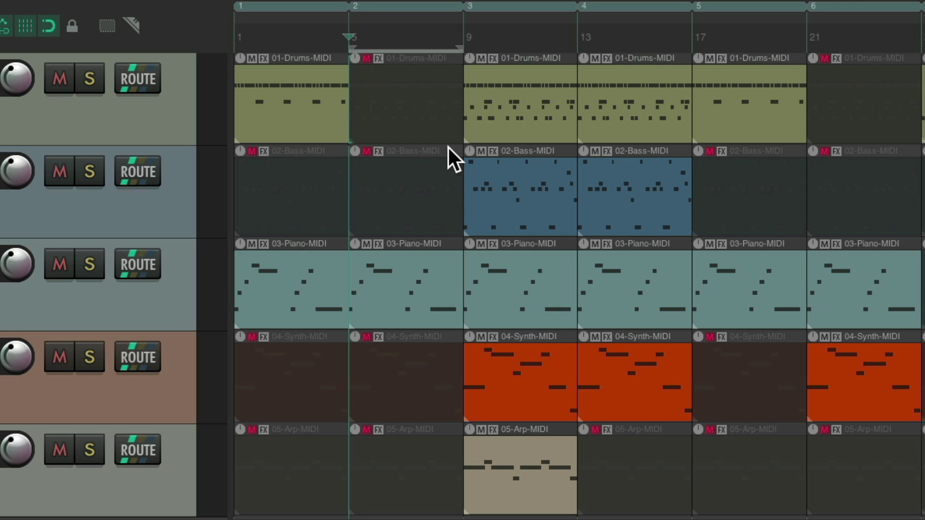
{"action": "key", "text": "question"}
In Main (alt-1), bind Custom: Region 1 to MIDI Chan 10 Note 36, closing on MIDI input
{"action": "left_click", "coordinate": [687, 83]}
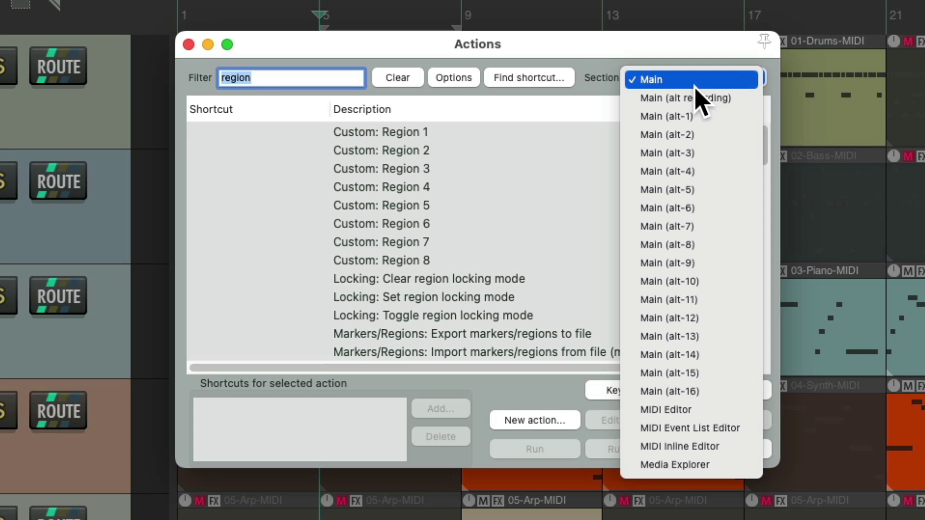
{"action": "left_click", "coordinate": [719, 116]}
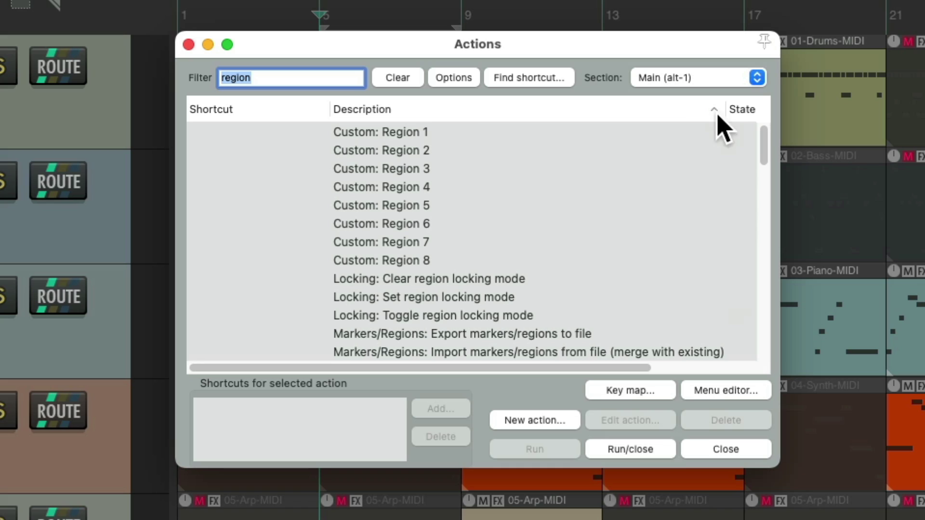
{"action": "left_click", "coordinate": [433, 136]}
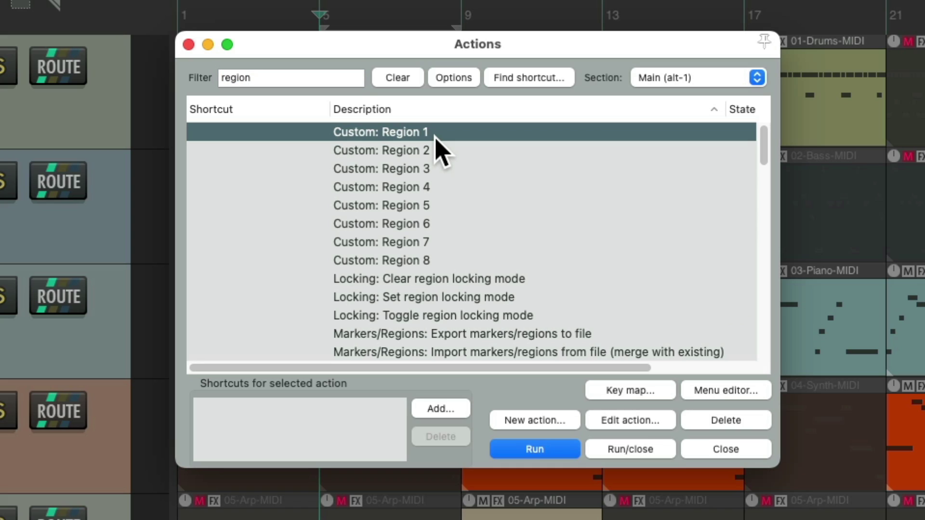
{"action": "left_click", "coordinate": [440, 410]}
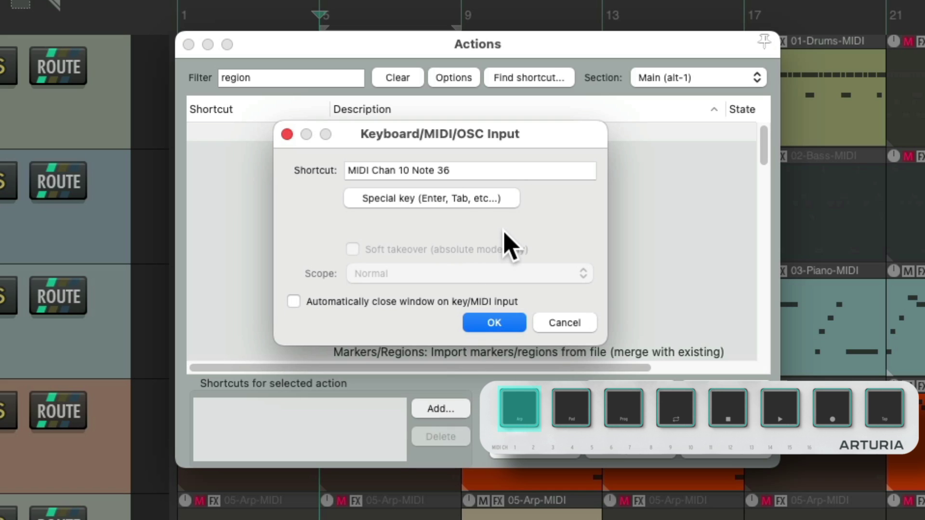
{"action": "left_click", "coordinate": [295, 304]}
{"action": "left_click", "coordinate": [499, 321]}
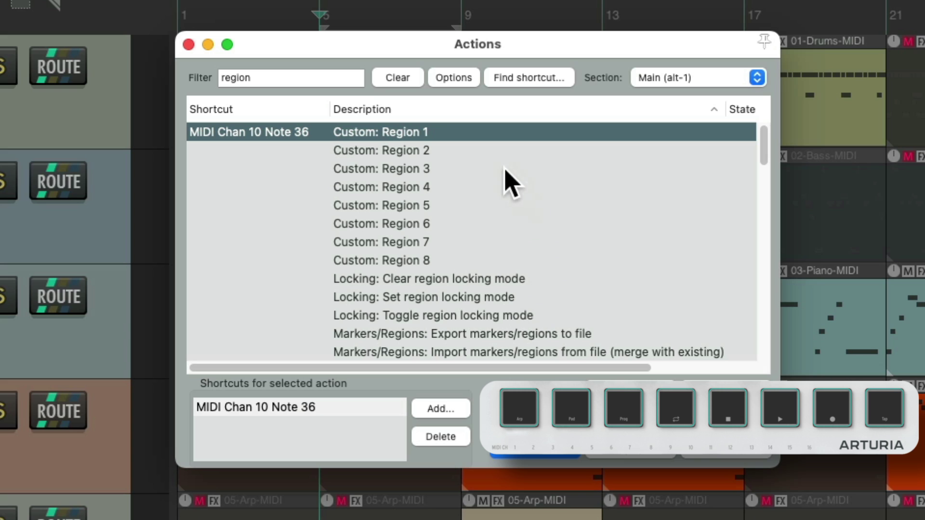
Bind Custom: Region 2 through Region 5 to pad notes 37–40
{"action": "key", "text": "Down"}
{"action": "left_click", "coordinate": [455, 409]}
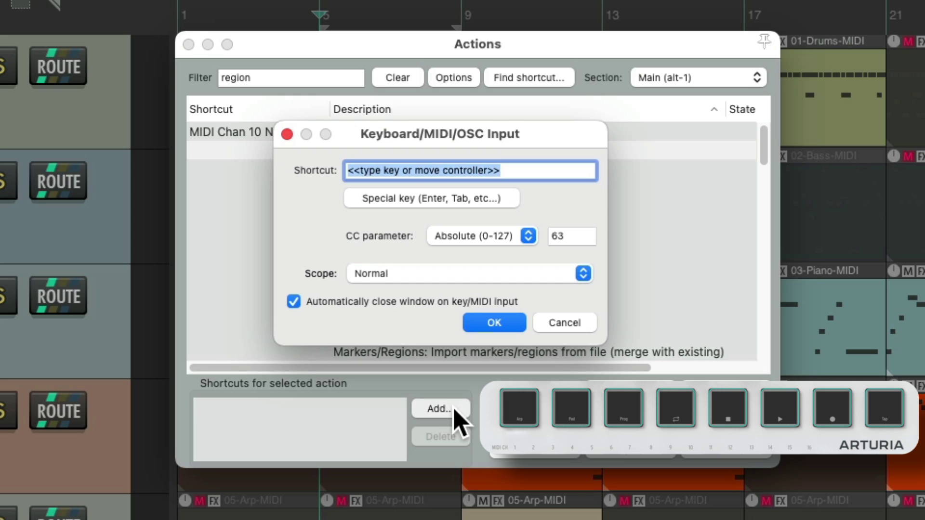
{"action": "key", "text": "Down"}
{"action": "left_click", "coordinate": [455, 409]}
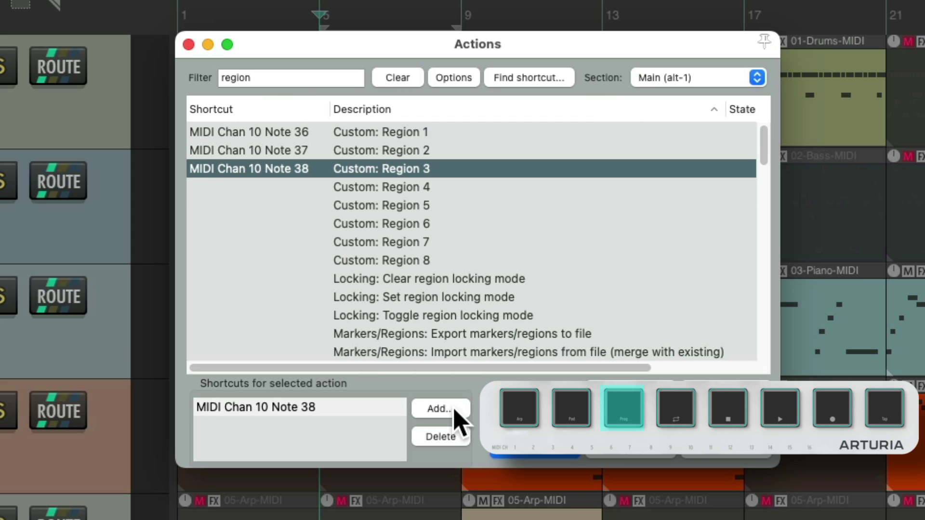
{"action": "key", "text": "Down"}
{"action": "left_click", "coordinate": [454, 410]}
{"action": "key", "text": "Down"}
{"action": "left_click", "coordinate": [455, 410]}
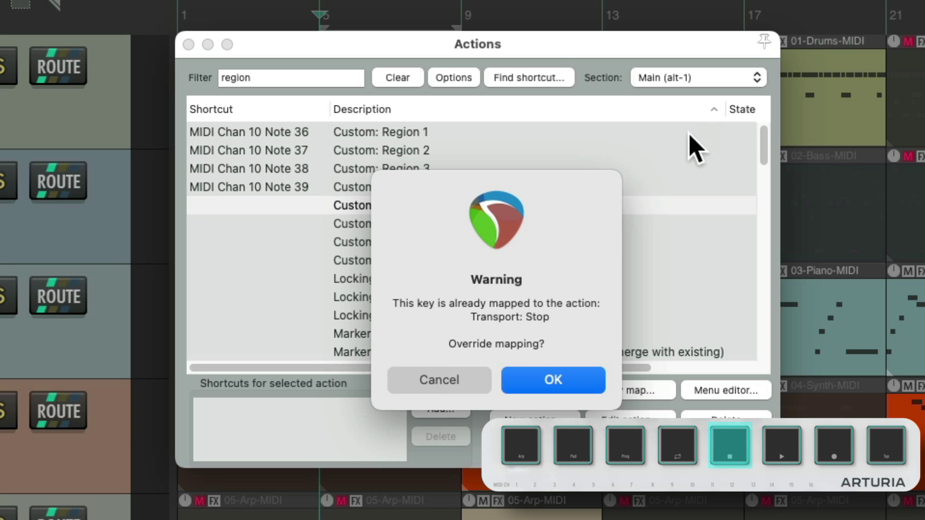
Bind Custom: Region 6 through Region 8 to notes 41–43, accepting the override warnings
{"action": "left_click", "coordinate": [533, 379]}
{"action": "left_click", "coordinate": [458, 410]}
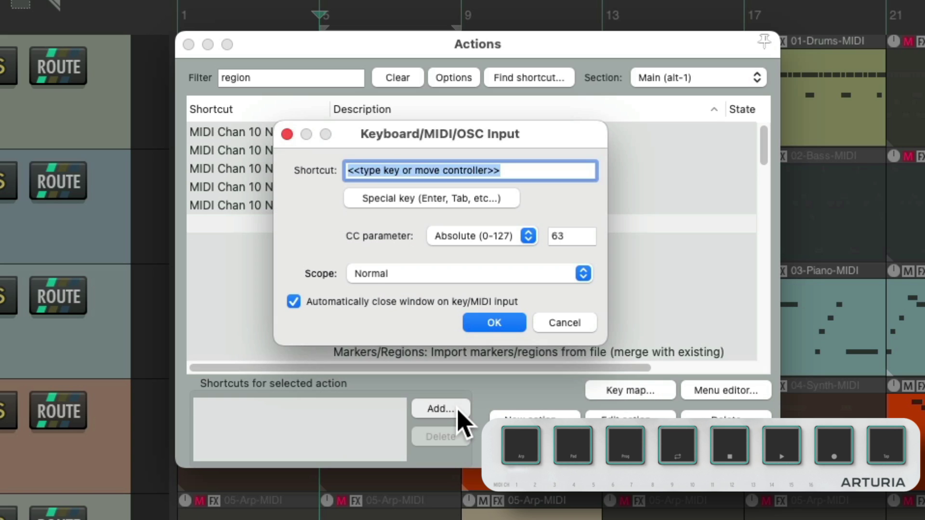
{"action": "key", "text": "Return"}
{"action": "left_click", "coordinate": [458, 410]}
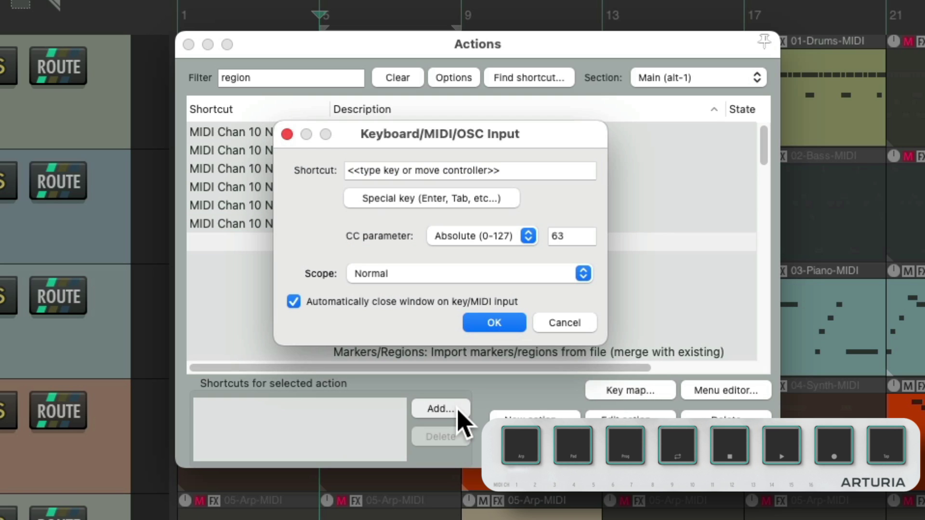
{"action": "key", "text": "Return"}
{"action": "key", "text": "Down"}
{"action": "left_click", "coordinate": [441, 408]}
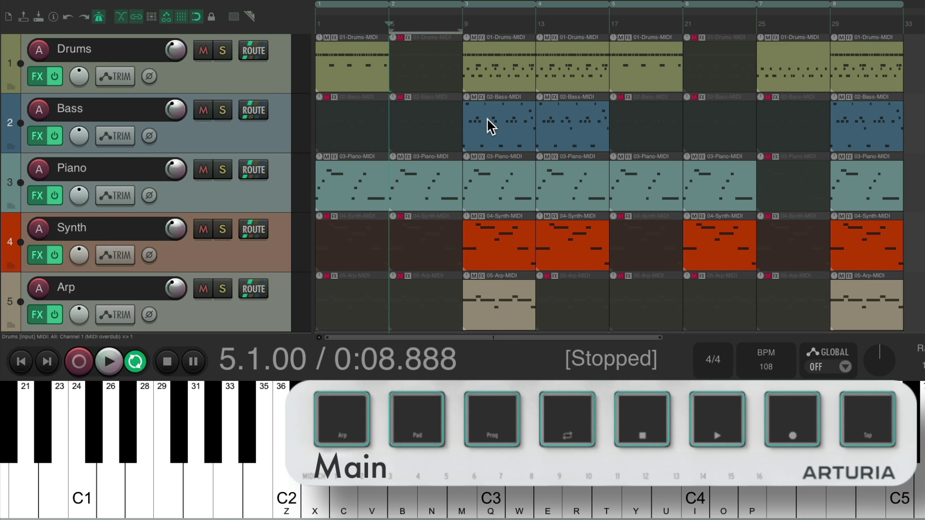
Start playback from bar 5, then stop it so the transport rests at 5.1.00
{"action": "key", "text": "space"}
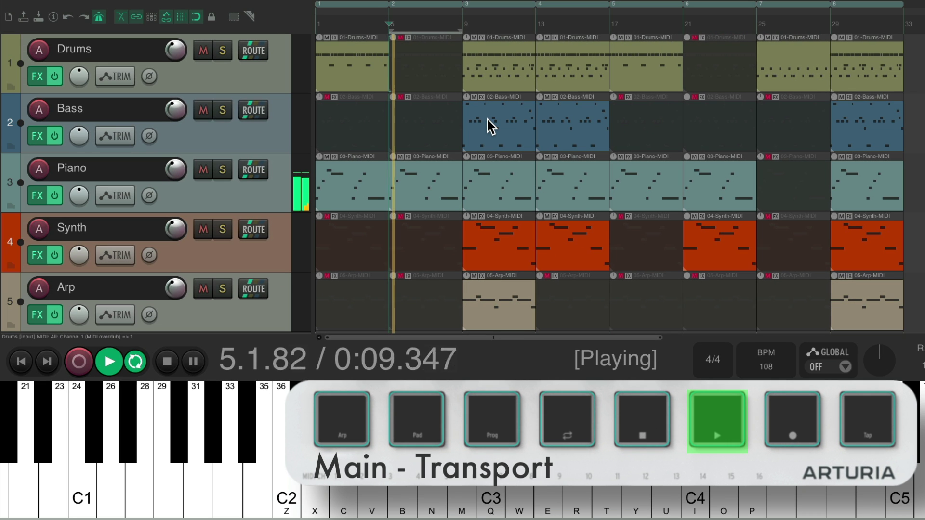
{"action": "key", "text": "space"}
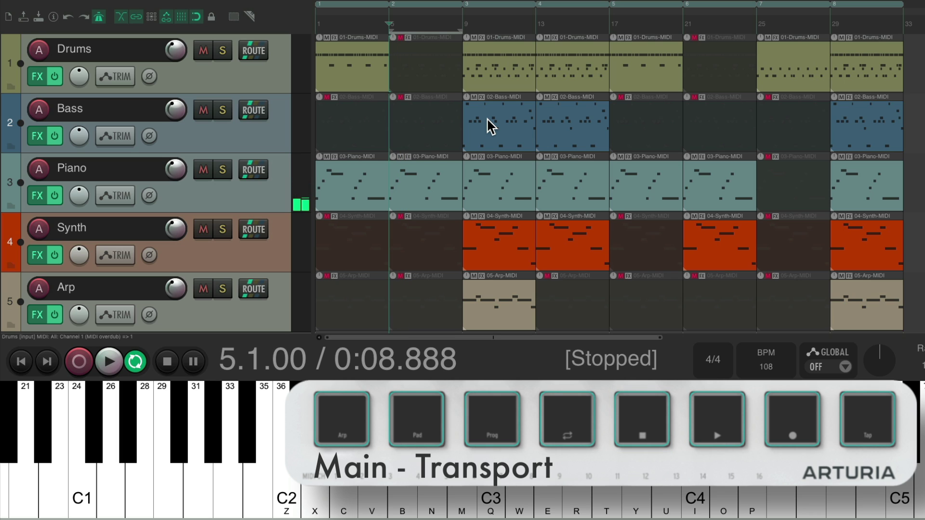
With alt-1 active, jump to regions at bars 1, 9, 13 and 17, stopping and playing
{"action": "key", "text": "alt"}
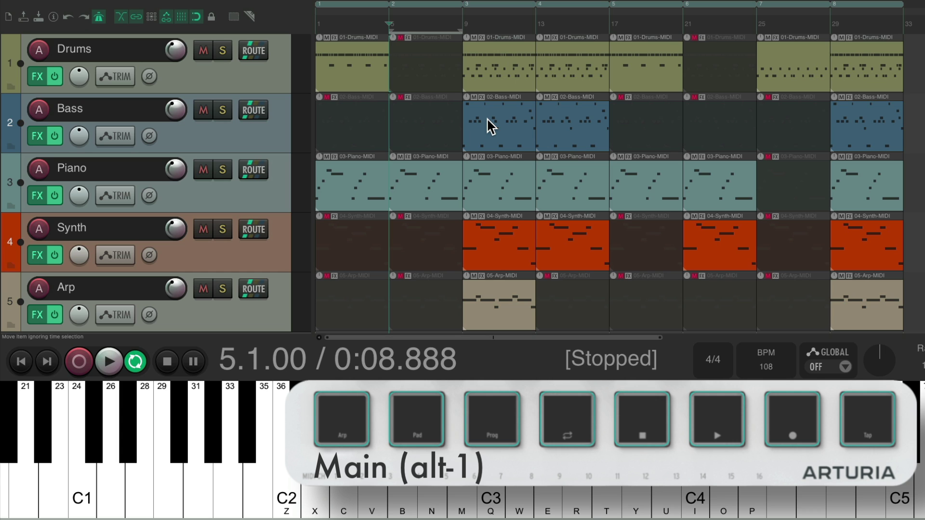
{"action": "key", "text": "1"}
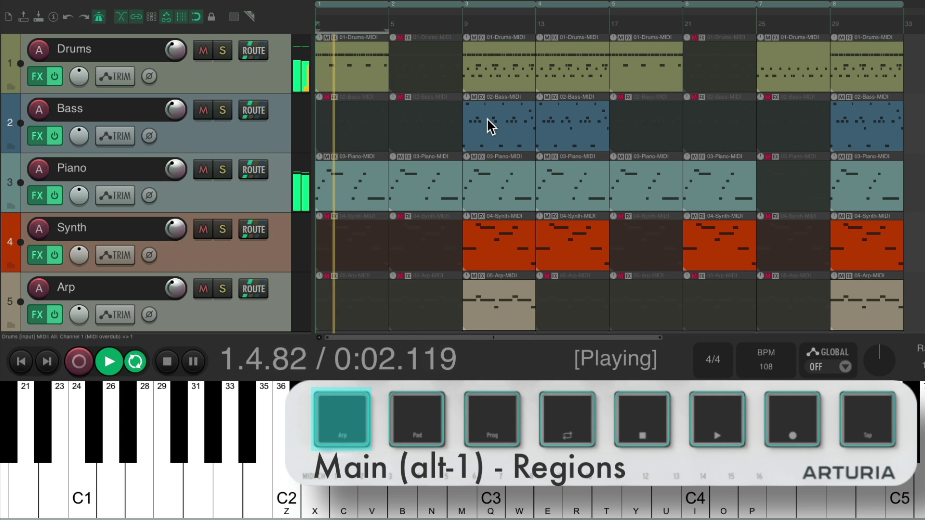
{"action": "key", "text": "3"}
{"action": "key", "text": "space"}
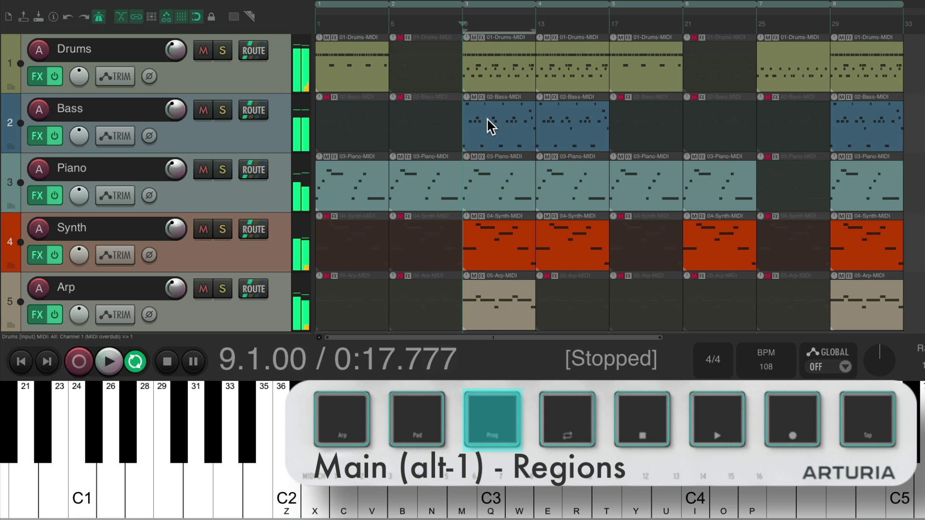
{"action": "key", "text": "4"}
{"action": "key", "text": "space"}
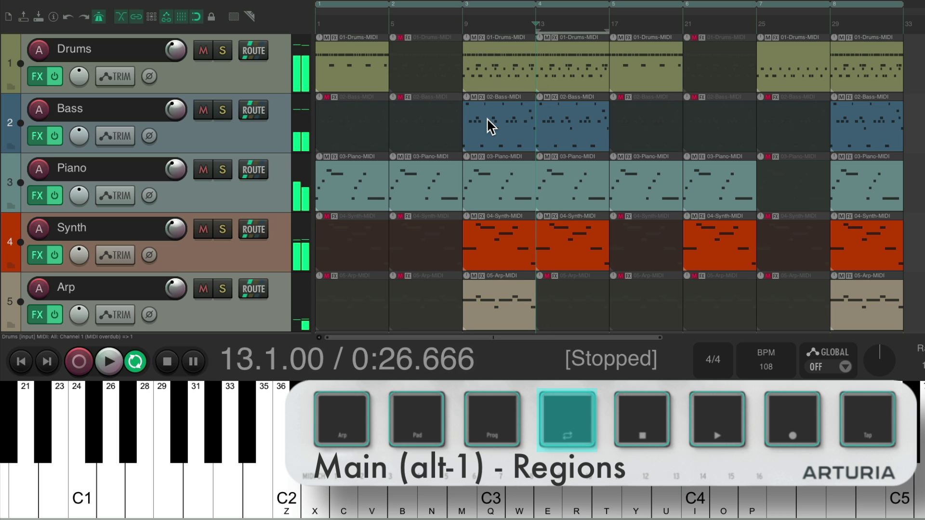
{"action": "key", "text": "5"}
{"action": "key", "text": "space"}
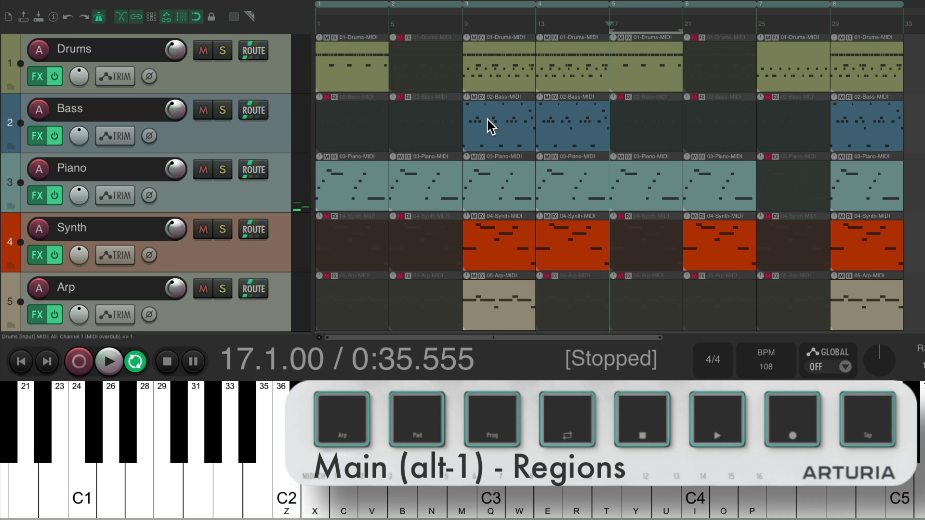
Jump back to bar 5, play, trigger region 1, then stop at bar 9
{"action": "key", "text": "2"}
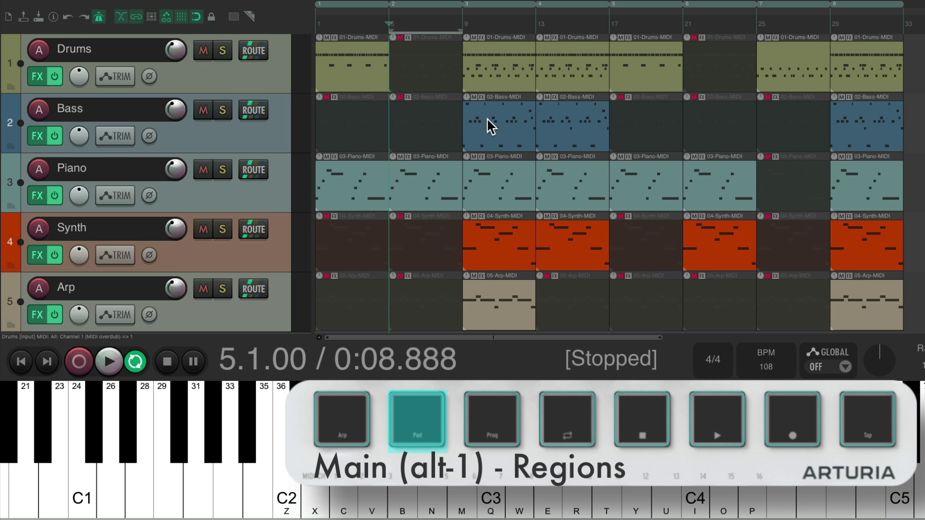
{"action": "key", "text": "space"}
{"action": "key", "text": "1"}
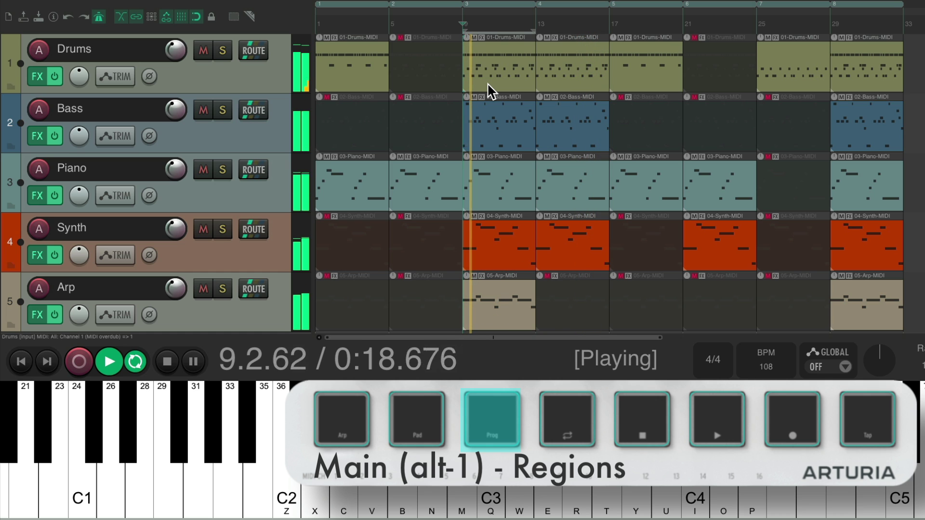
{"action": "key", "text": "space"}
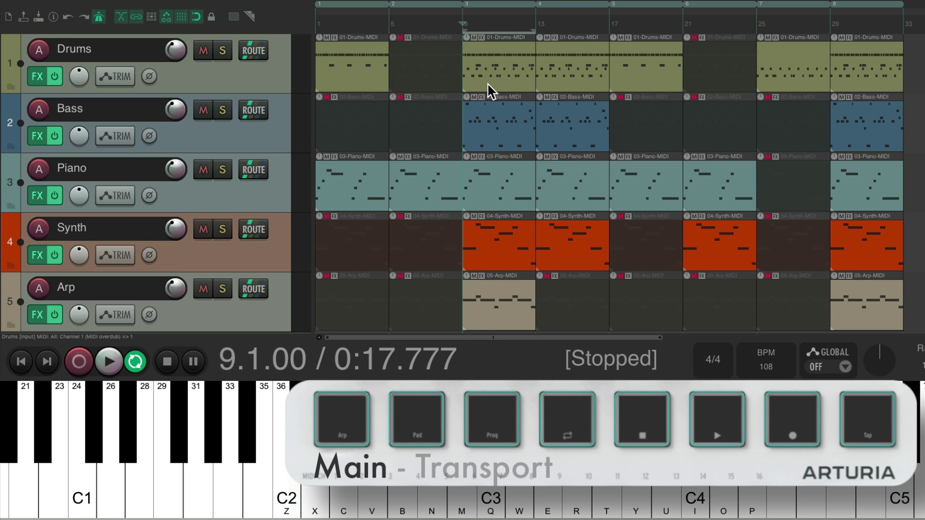
Test play, stop, and a count-in recording on the Drums track, then stop
{"action": "key", "text": "space"}
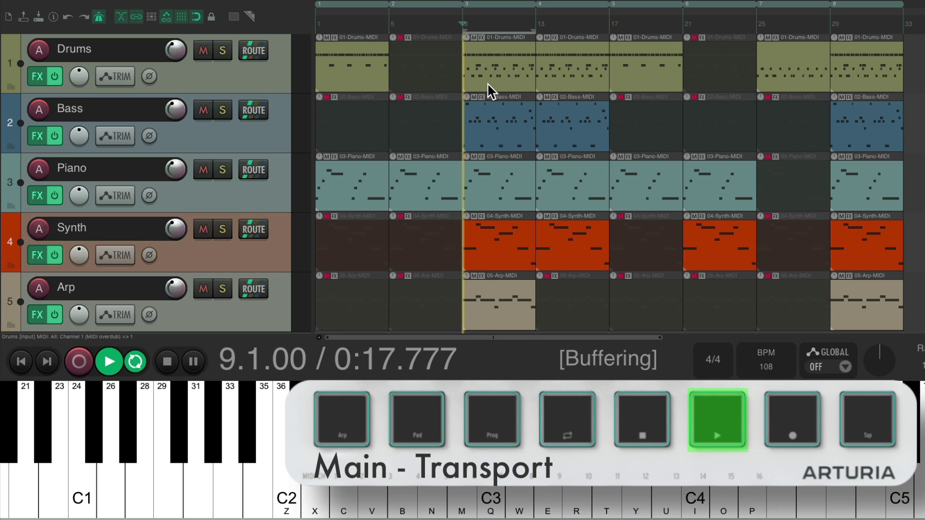
{"action": "key", "text": "space"}
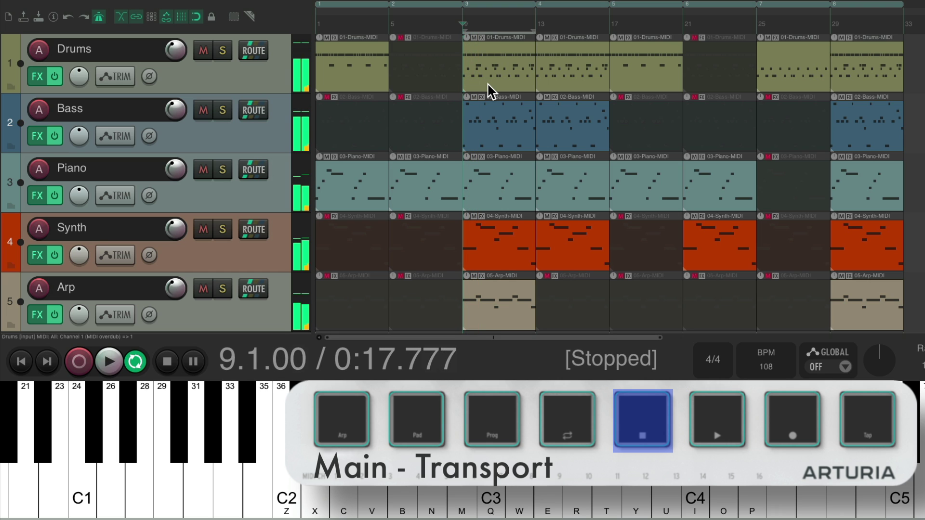
{"action": "key", "text": "ctrl+r"}
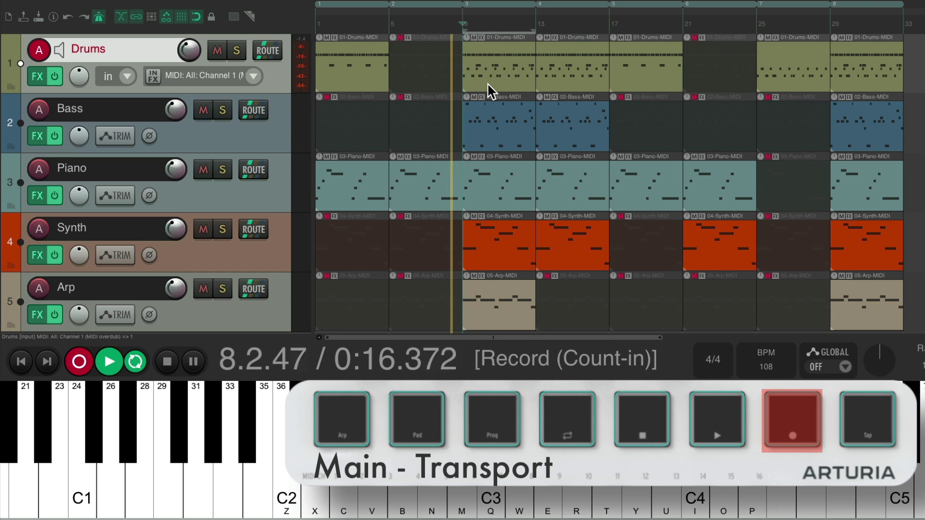
{"action": "key", "text": "space"}
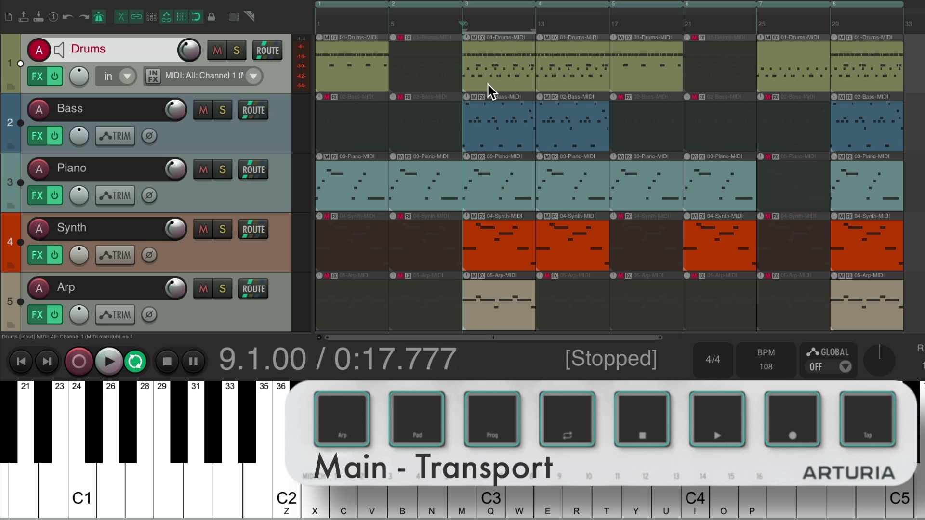
With alt-1 active, jump between regions 1–4 and back to bar 1, then play and stop at 1.1.00
{"action": "key", "text": "alt"}
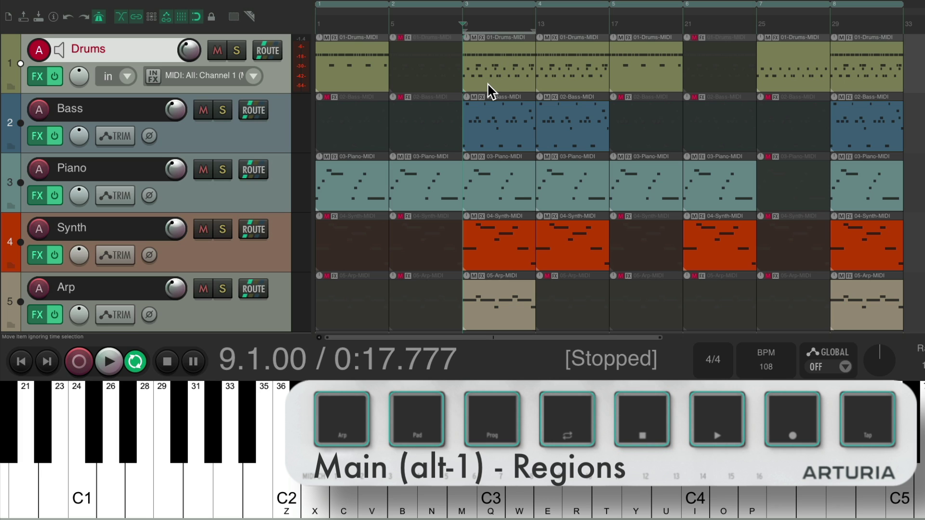
{"action": "key", "text": "1"}
{"action": "key", "text": "2"}
{"action": "key", "text": "3"}
{"action": "key", "text": "4"}
{"action": "key", "text": "3"}
{"action": "key", "text": "2"}
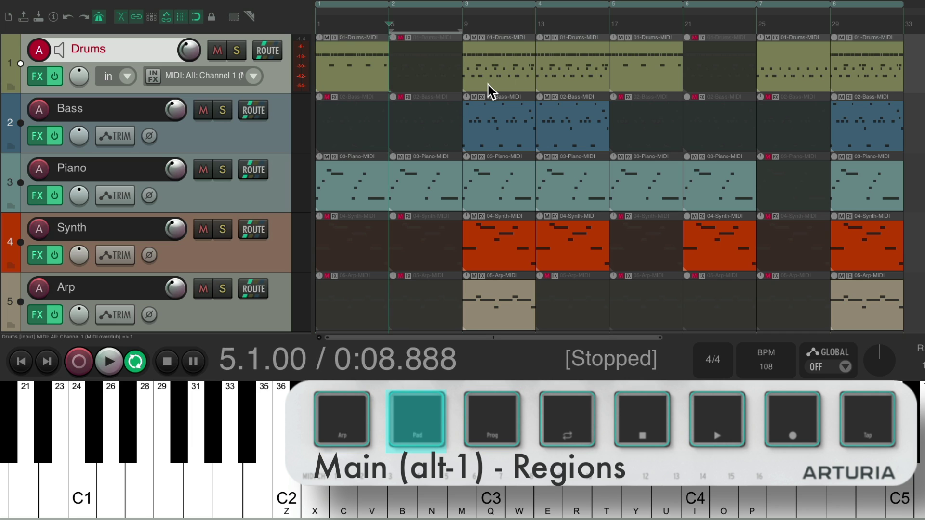
{"action": "key", "text": "1"}
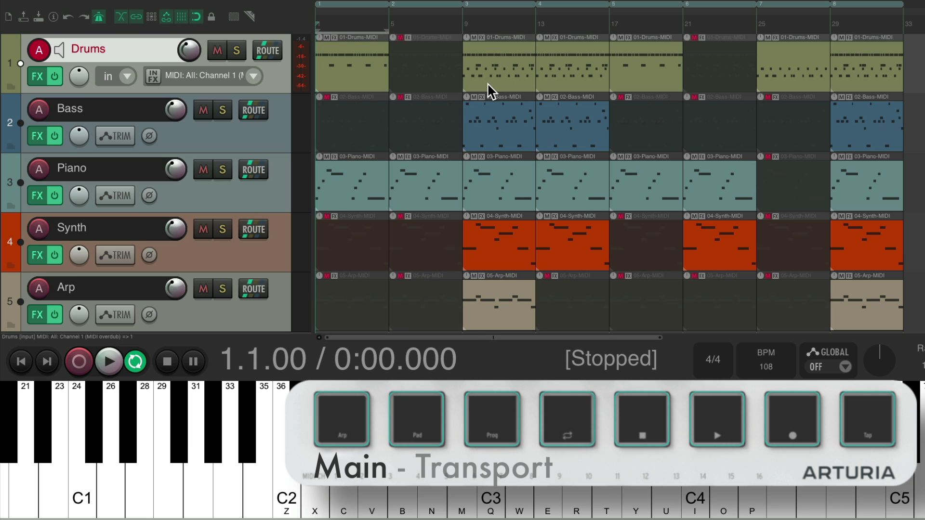
{"action": "key", "text": "space"}
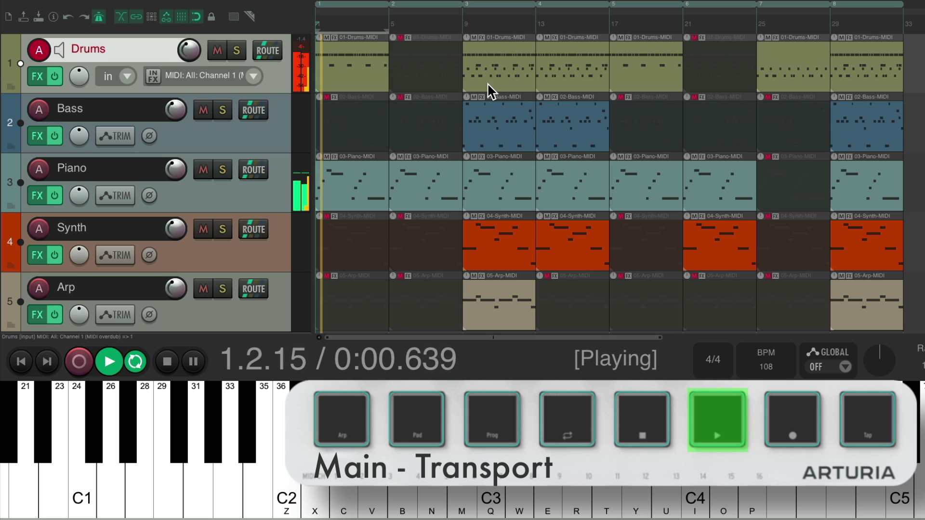
{"action": "key", "text": "space"}
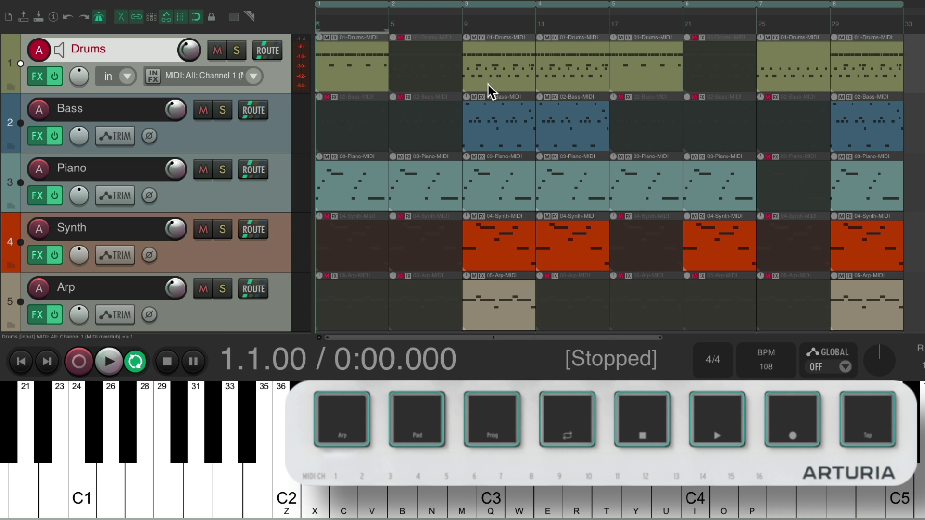
In the Main (alt-2) section, filter 'mute toggle' and select the track 01 mute toggle
{"action": "key", "text": "shift+slash"}
{"action": "left_click", "coordinate": [578, 58]}
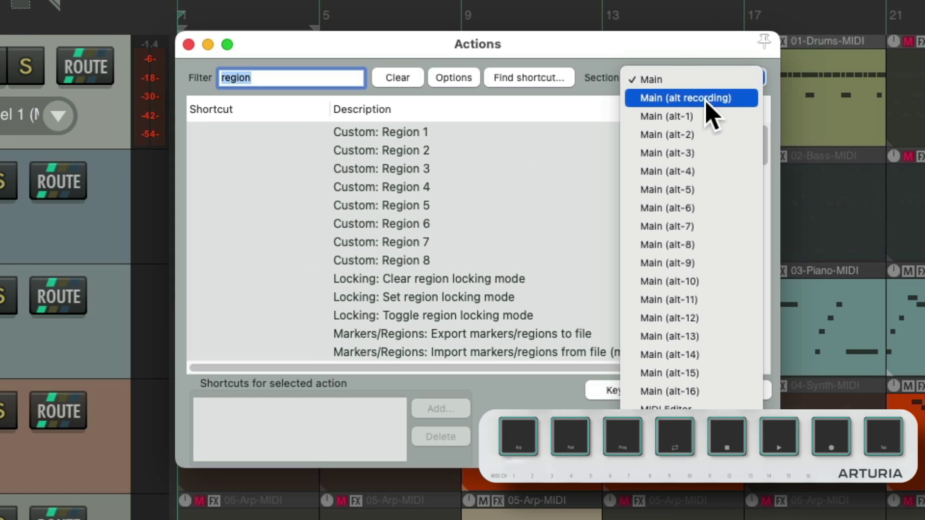
{"action": "left_click", "coordinate": [708, 135]}
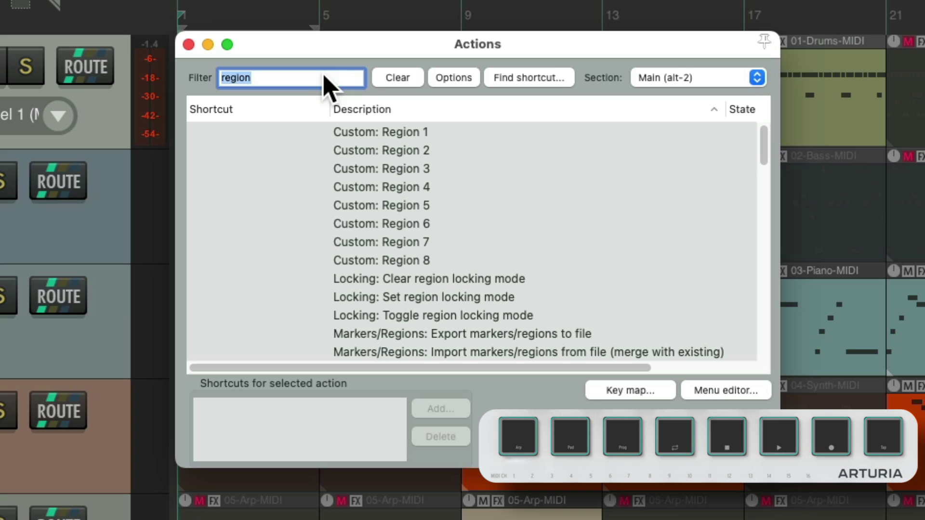
{"action": "type", "text": "mute toggle"}
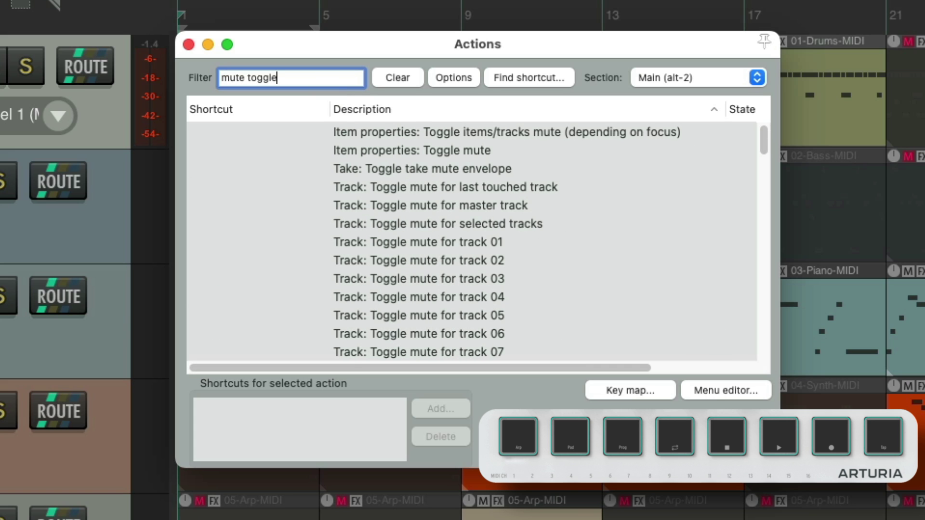
{"action": "scroll", "coordinate": [599, 310], "scroll_direction": "down", "scroll_amount": 3}
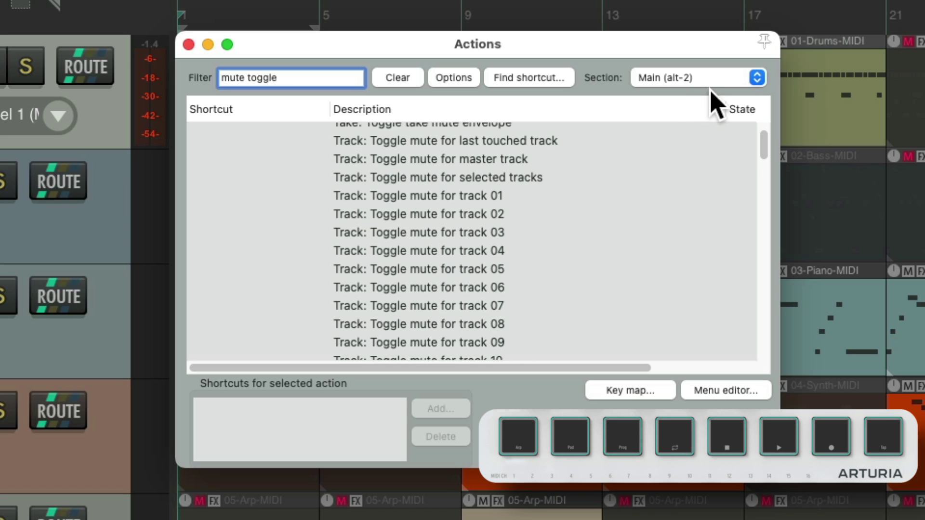
{"action": "left_click", "coordinate": [449, 196]}
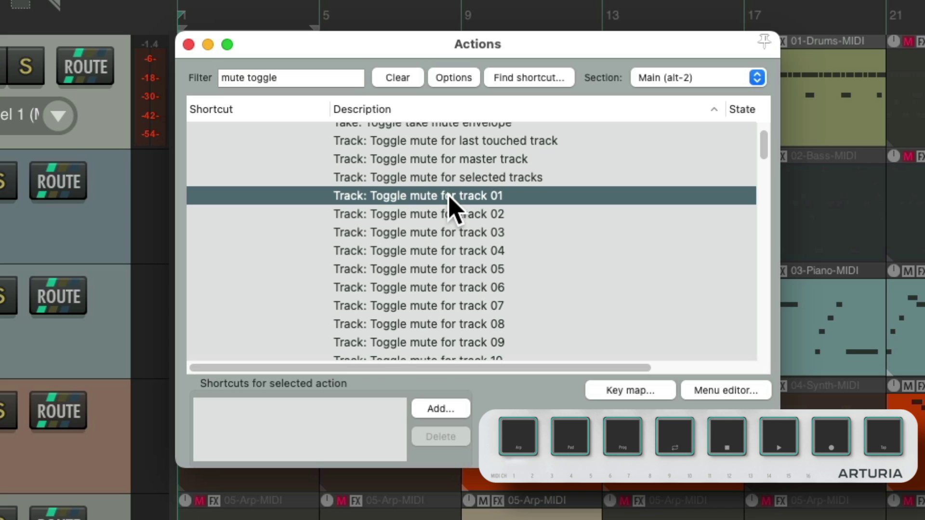
Bind pad notes 36–38 to the mute toggles for tracks 01–03
{"action": "left_click", "coordinate": [441, 409]}
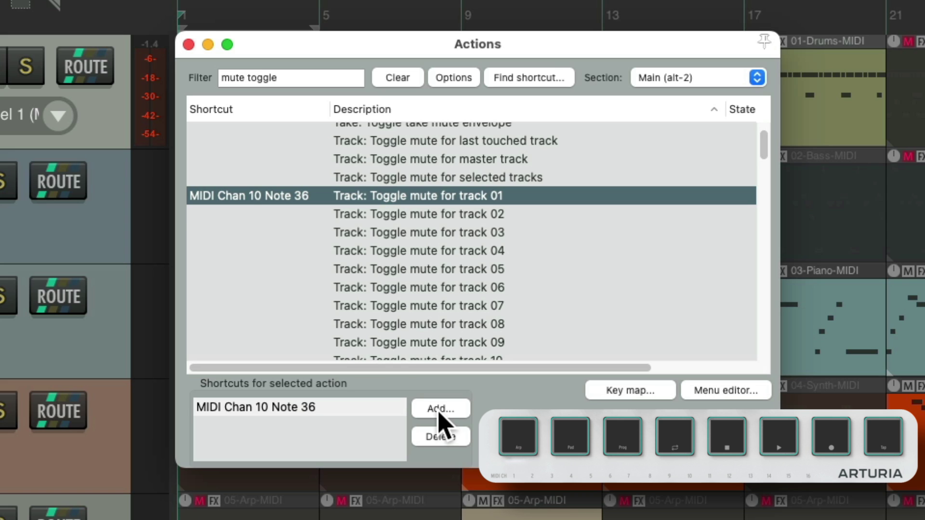
{"action": "left_click", "coordinate": [441, 409]}
{"action": "key", "text": "Down"}
{"action": "left_click", "coordinate": [441, 409]}
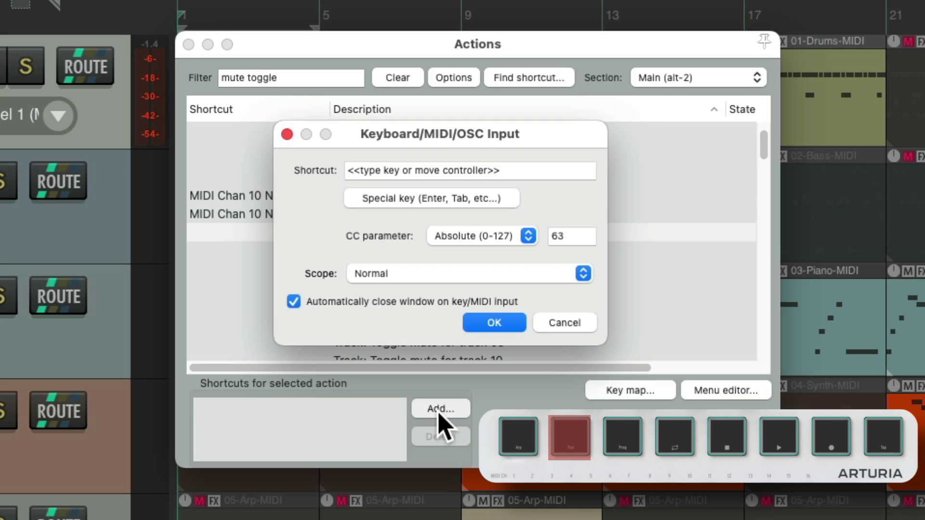
{"action": "key", "text": "Down"}
{"action": "left_click", "coordinate": [441, 409]}
Bind the remaining pads through Note 43 to mute toggles up to track 08, overriding earlier mappings
{"action": "key", "text": "Down"}
{"action": "left_click", "coordinate": [439, 411]}
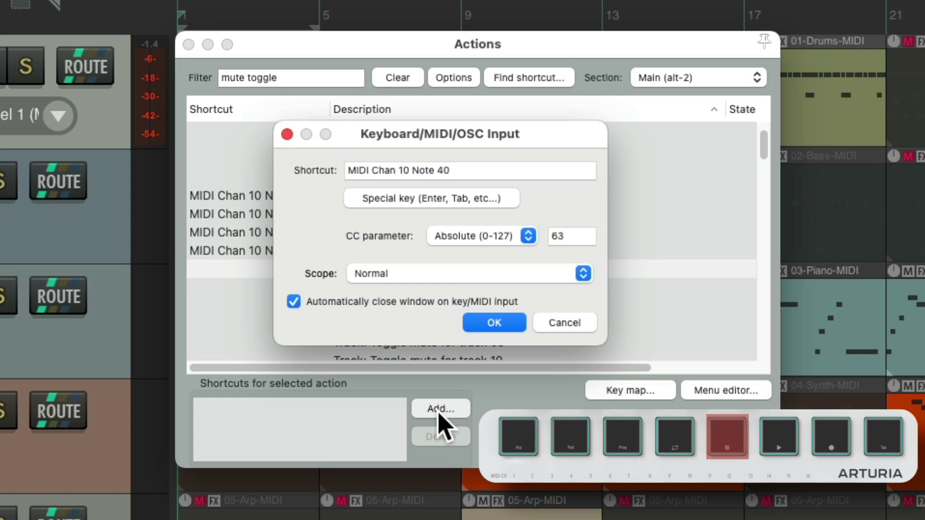
{"action": "key", "text": "Down"}
{"action": "left_click", "coordinate": [440, 409]}
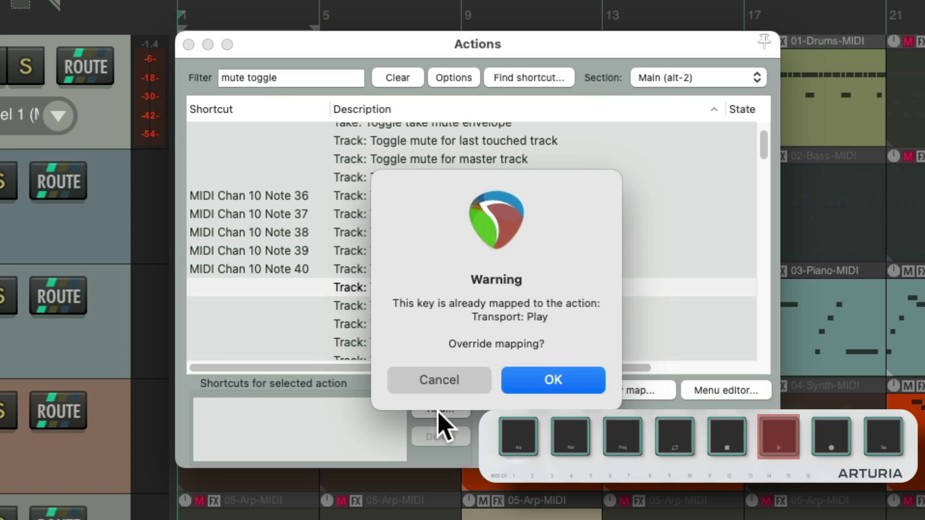
{"action": "key", "text": "Return"}
{"action": "key", "text": "Down"}
{"action": "left_click", "coordinate": [440, 409]}
{"action": "key", "text": "Return"}
{"action": "key", "text": "Down"}
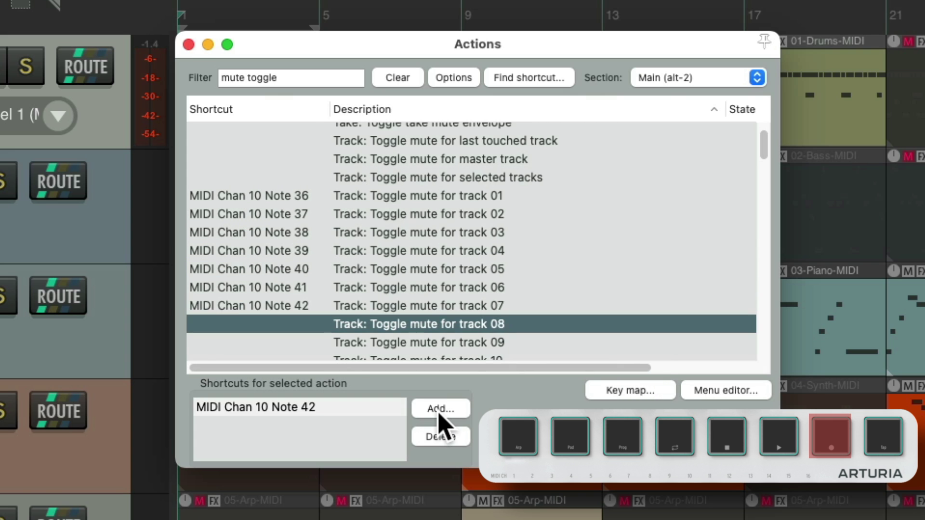
{"action": "left_click", "coordinate": [439, 410]}
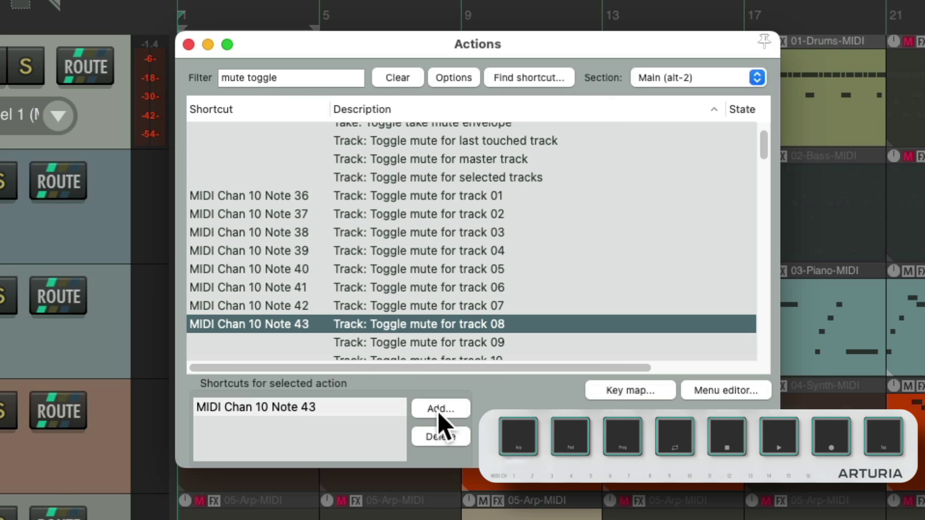
Close the Actions window with Escape to return to the arrange view
{"action": "key", "text": "Escape"}
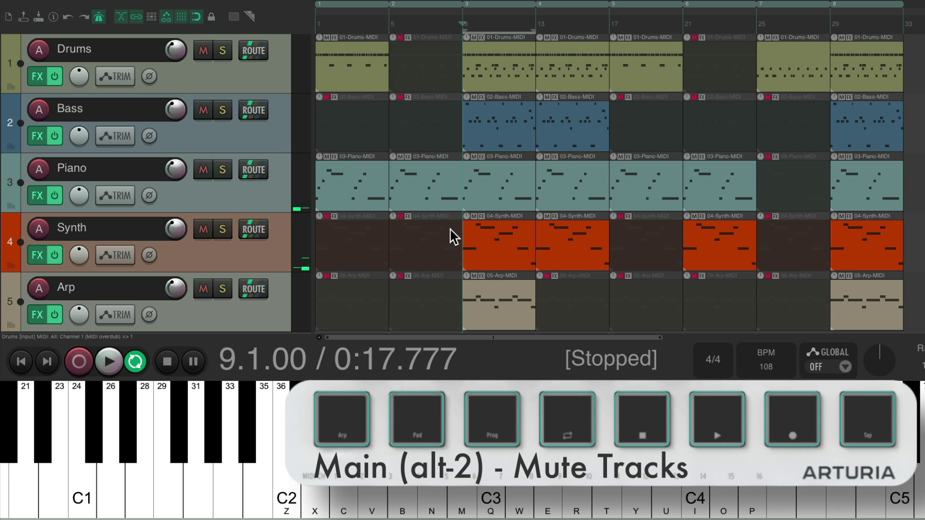
On the alt-1 layer, return to the project start and briefly play and stop
{"action": "key", "text": "alt+1"}
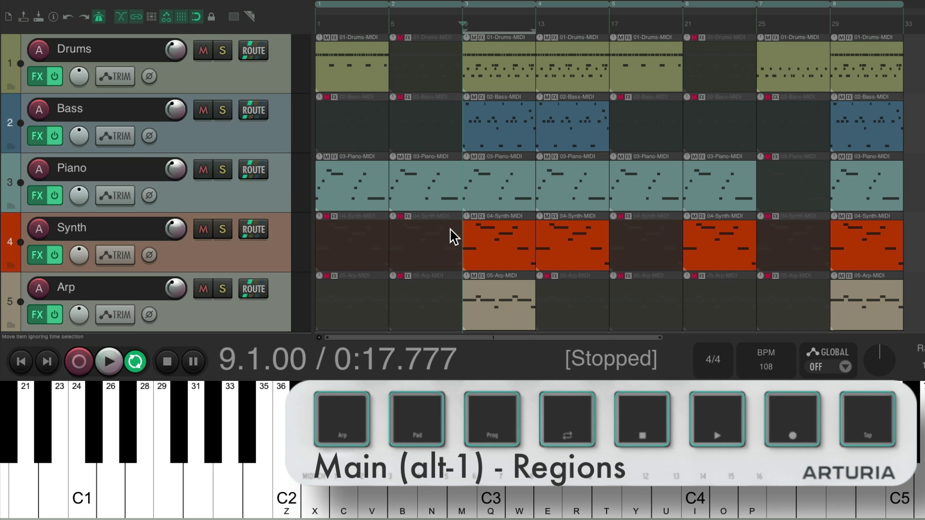
{"action": "key", "text": "Home"}
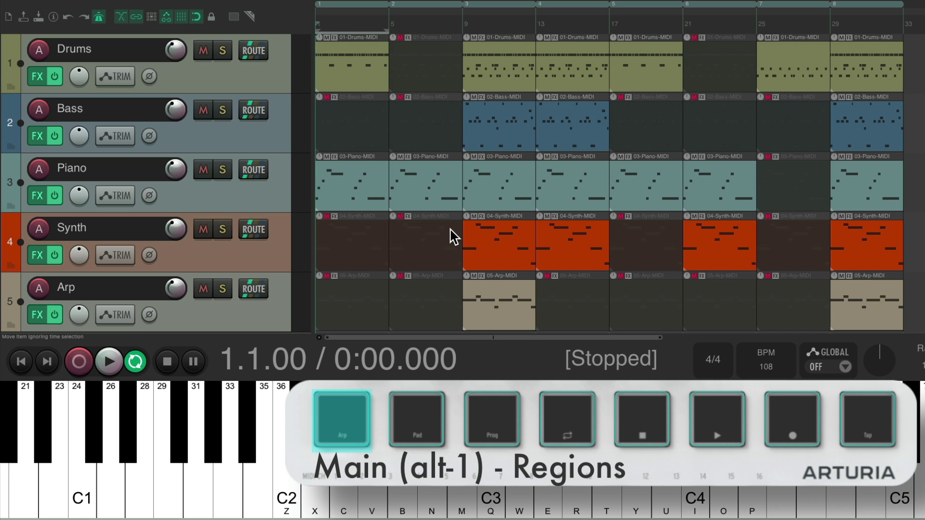
{"action": "key", "text": "space"}
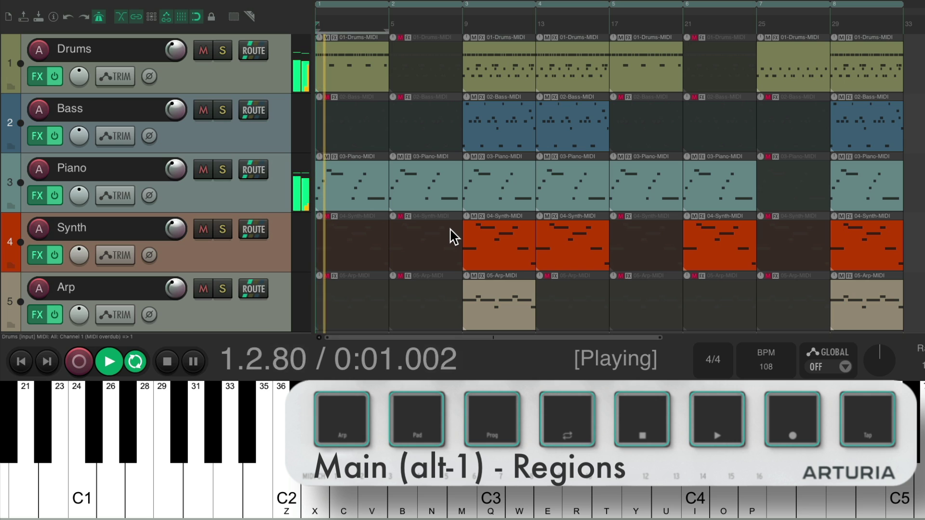
{"action": "key", "text": "space"}
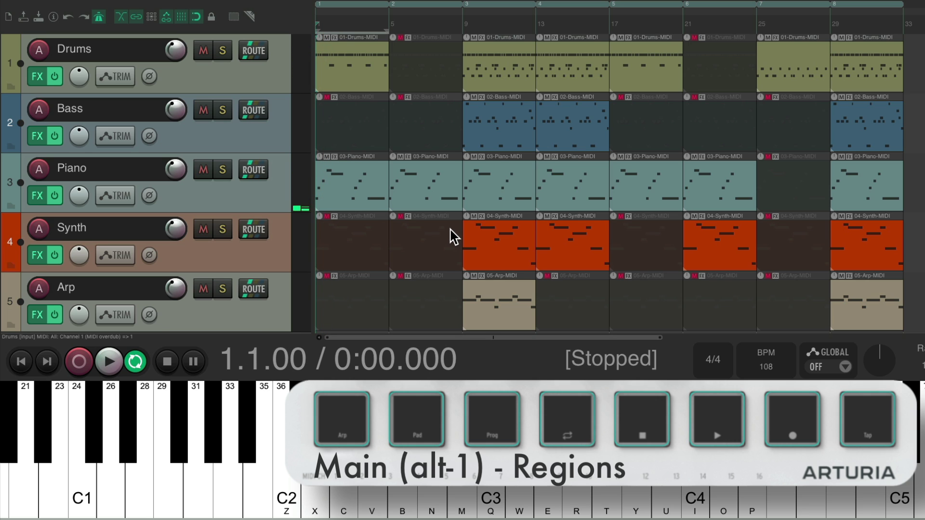
On the alt-2 layer, play and toggle mutes on Bass, Piano and Drums, then stop
{"action": "key", "text": "alt+2"}
{"action": "key", "text": "space"}
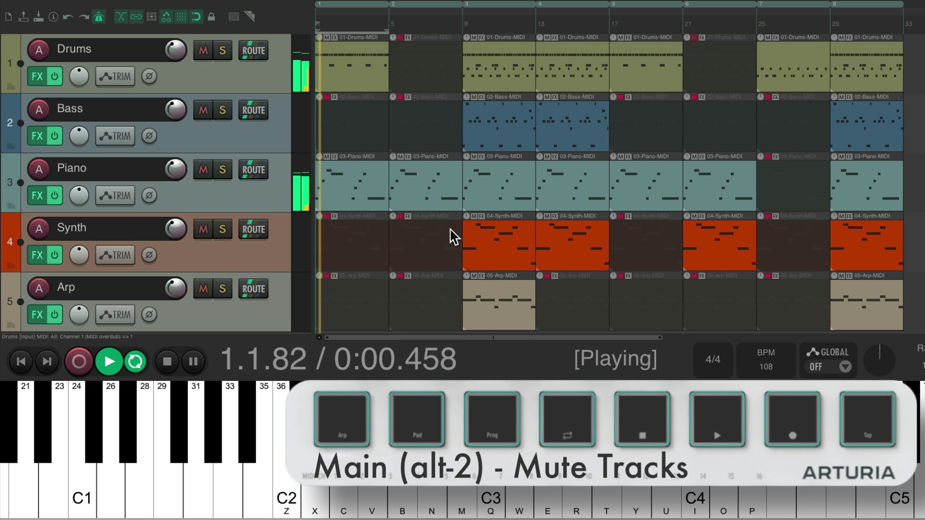
{"action": "key", "text": "x"}
{"action": "key", "text": "x"}
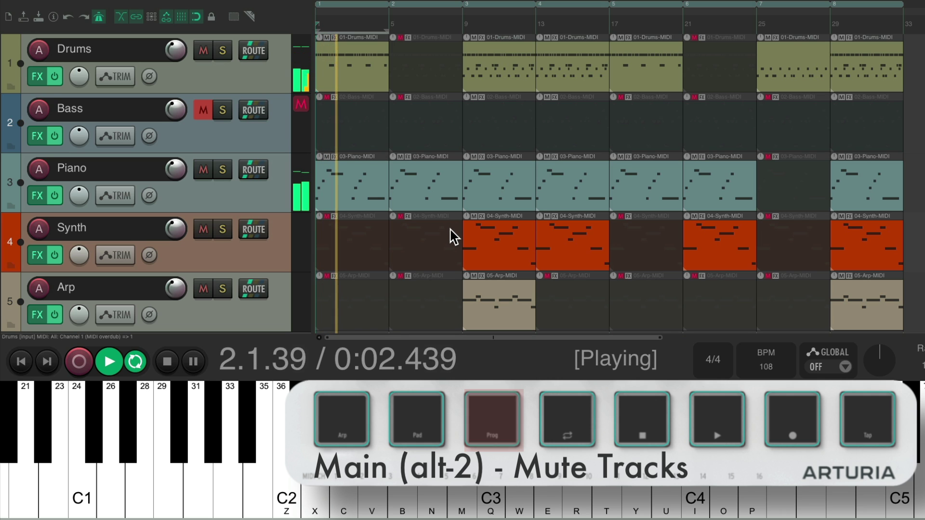
{"action": "key", "text": "s"}
{"action": "key", "text": "z"}
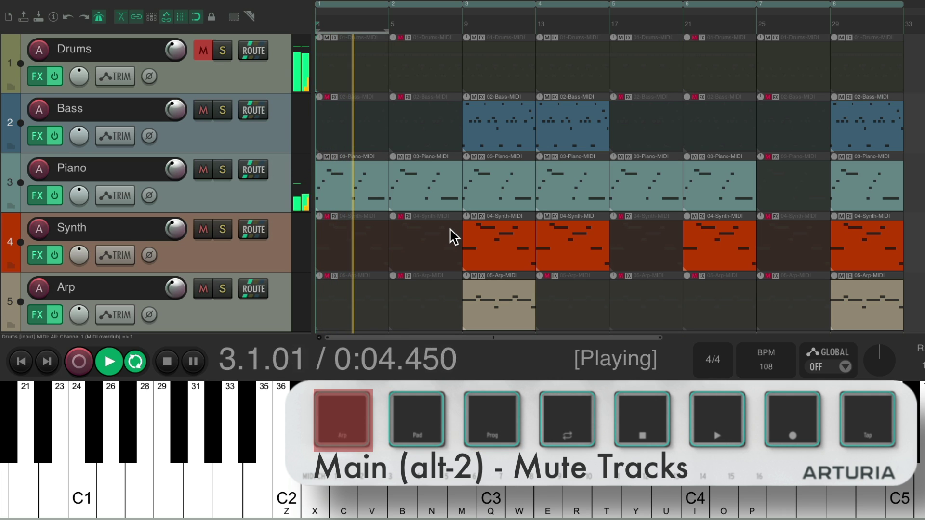
{"action": "key", "text": "z"}
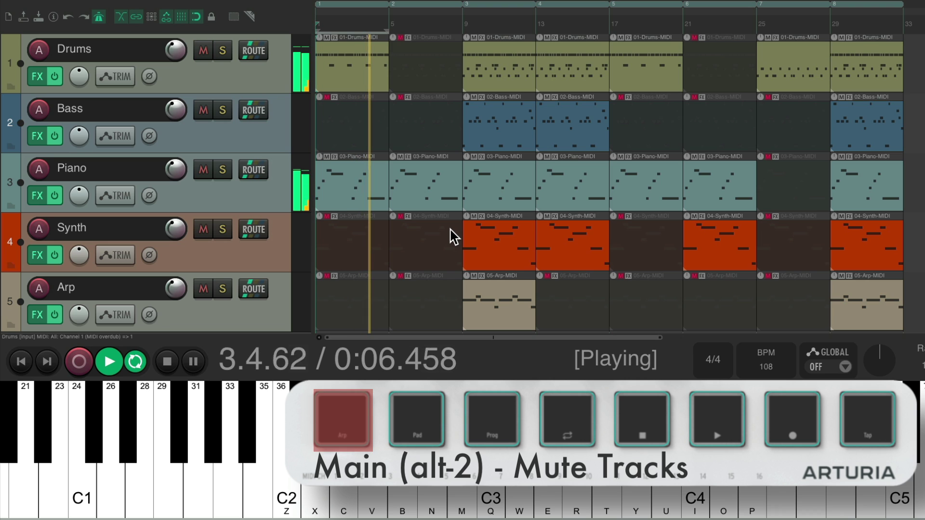
{"action": "key", "text": "x"}
{"action": "key", "text": "x"}
{"action": "key", "text": "c"}
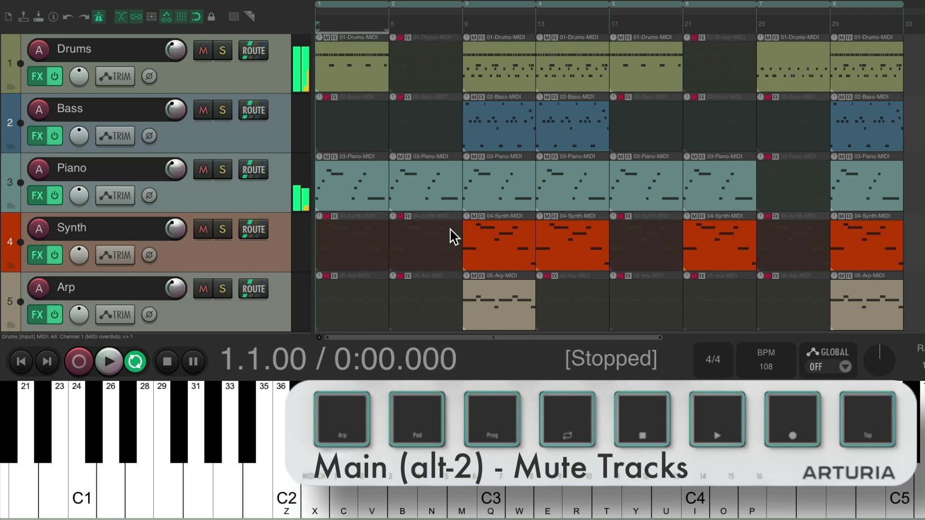
Jump to the regions at bars 5, 9 and 13, then play and stop from bar 13
{"action": "key", "text": "alt+1"}
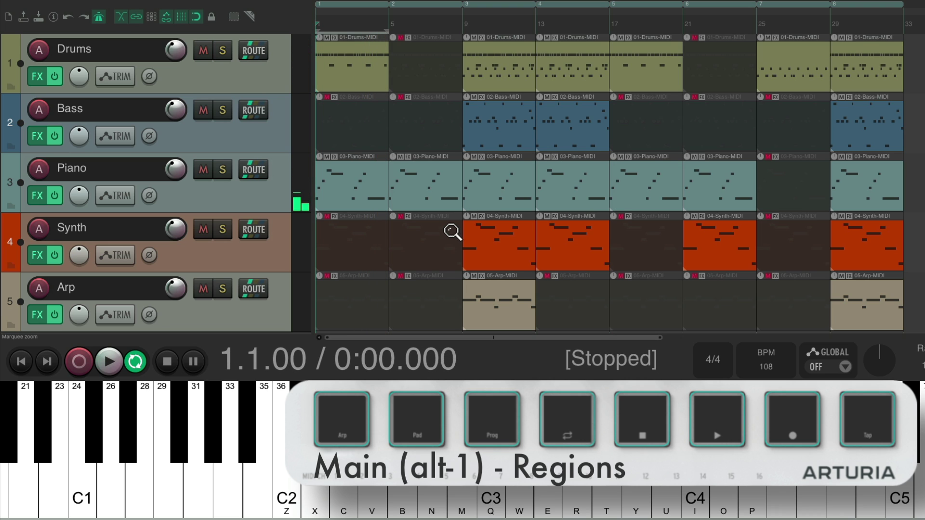
{"action": "key", "text": "x"}
{"action": "key", "text": "c"}
{"action": "key", "text": "v"}
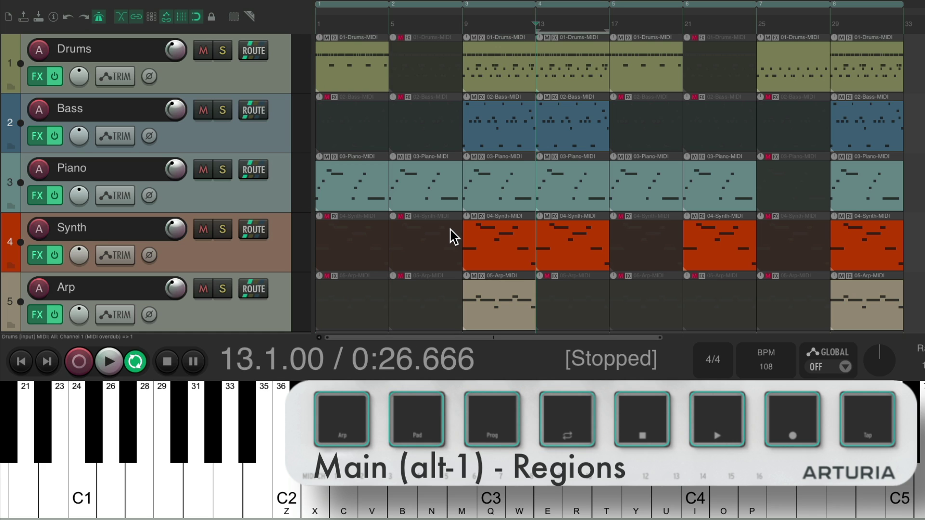
{"action": "key", "text": "alt+1"}
{"action": "key", "text": "space"}
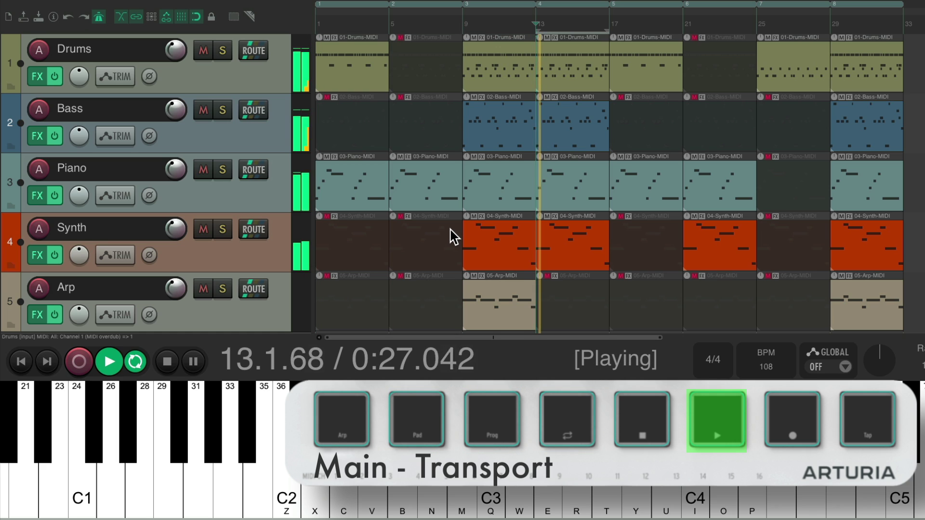
{"action": "key", "text": "space"}
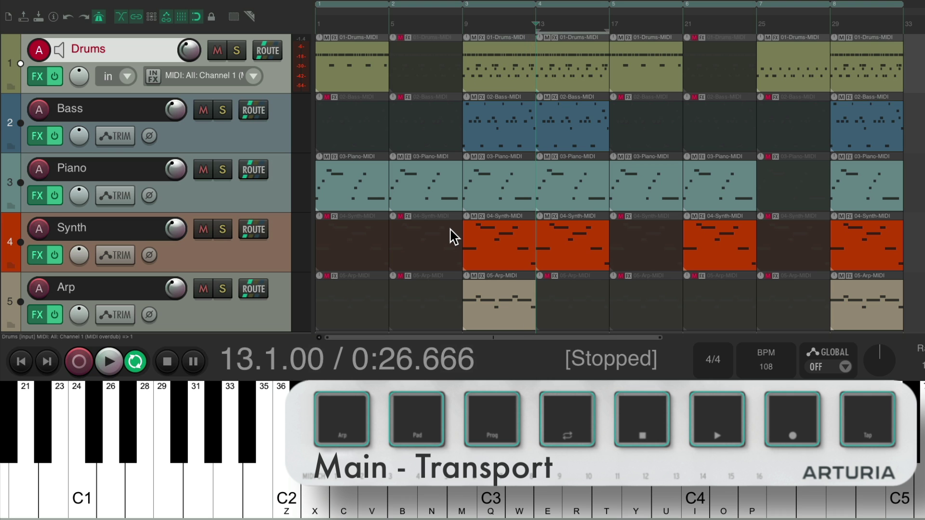
In the action list, switch to Main (alt-3), filter for 'solo' and select track 01's solo toggle
{"action": "key", "text": "question"}
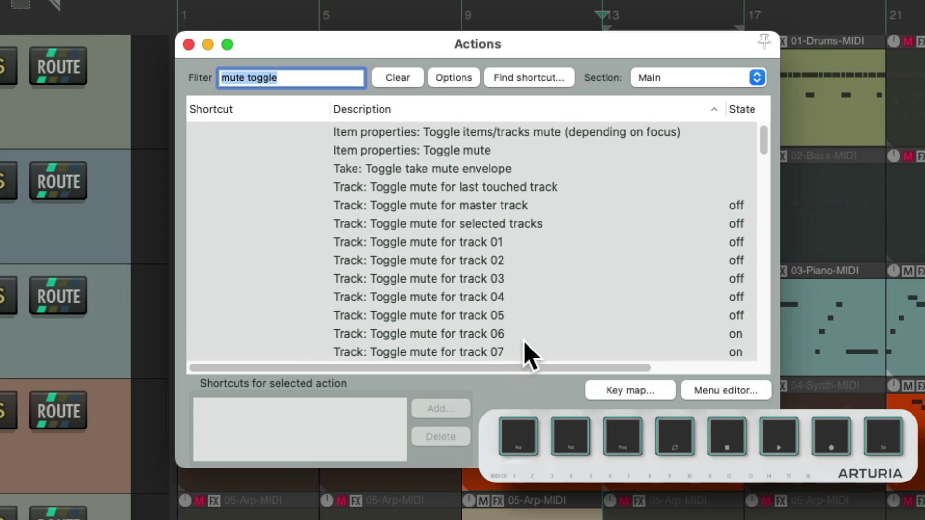
{"action": "left_click", "coordinate": [693, 83]}
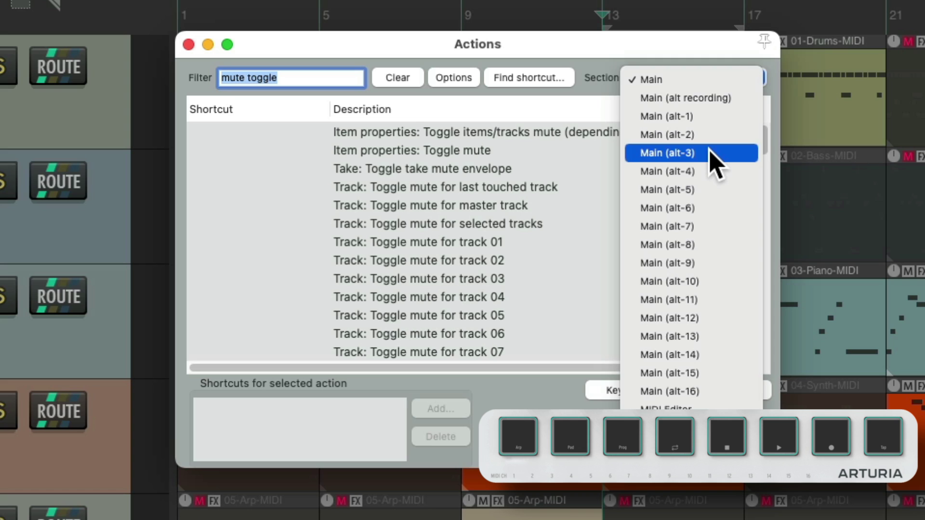
{"action": "left_click", "coordinate": [715, 162]}
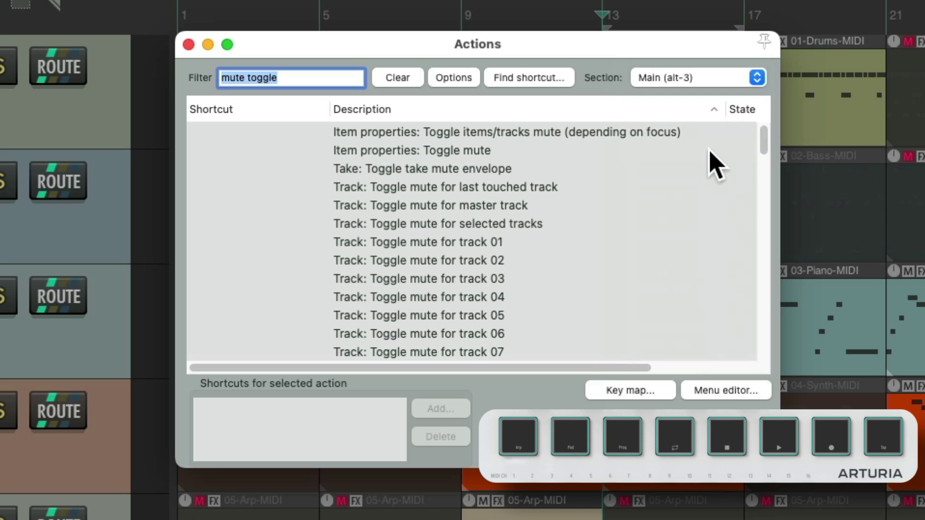
{"action": "double_click", "coordinate": [236, 79]}
{"action": "type", "text": "solo"}
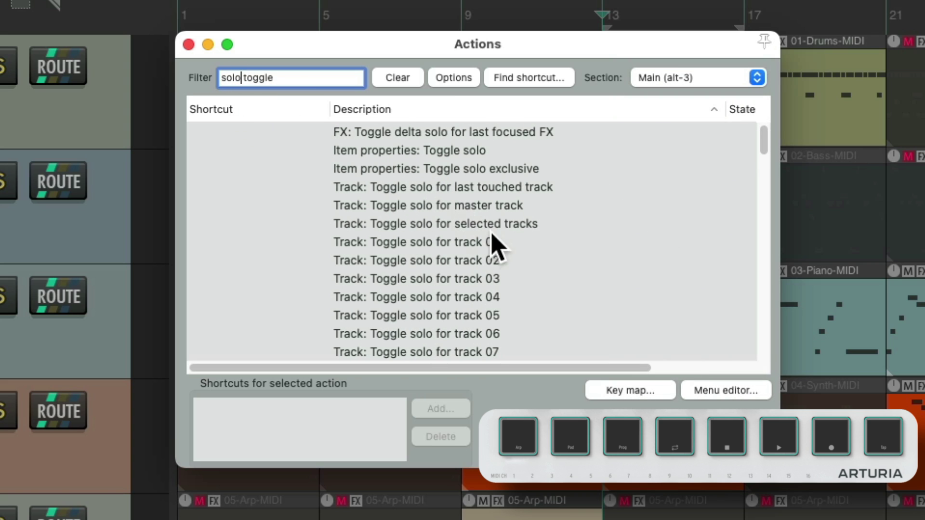
{"action": "scroll", "coordinate": [492, 236], "scroll_direction": "down", "scroll_amount": 3}
{"action": "left_click", "coordinate": [435, 189]}
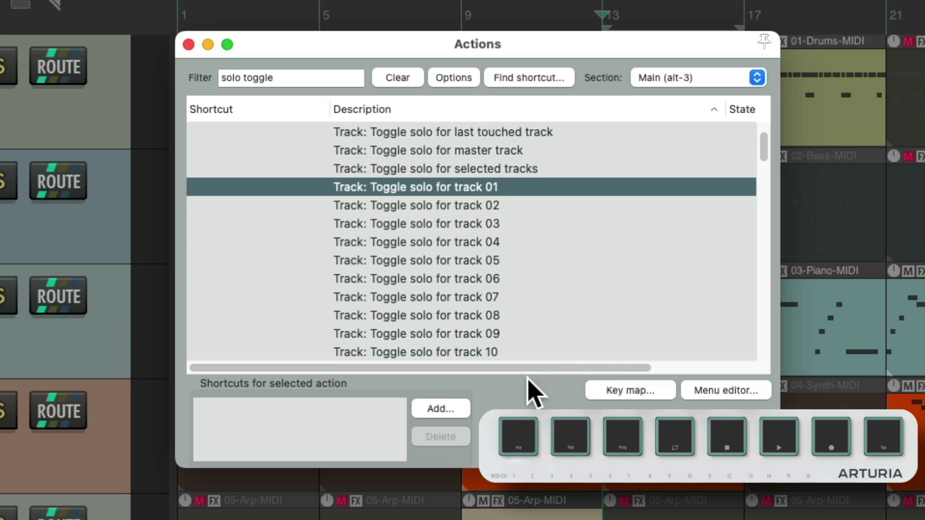
Assign pad notes to the solo toggles for tracks 01–05, confirming the override
{"action": "left_click", "coordinate": [443, 410]}
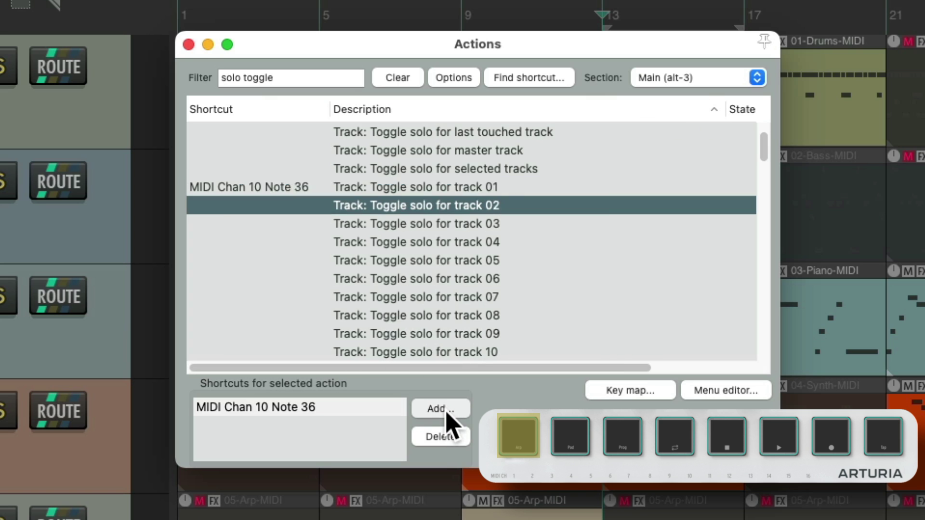
{"action": "left_click", "coordinate": [440, 410]}
{"action": "left_click", "coordinate": [441, 410]}
{"action": "left_click", "coordinate": [441, 409]}
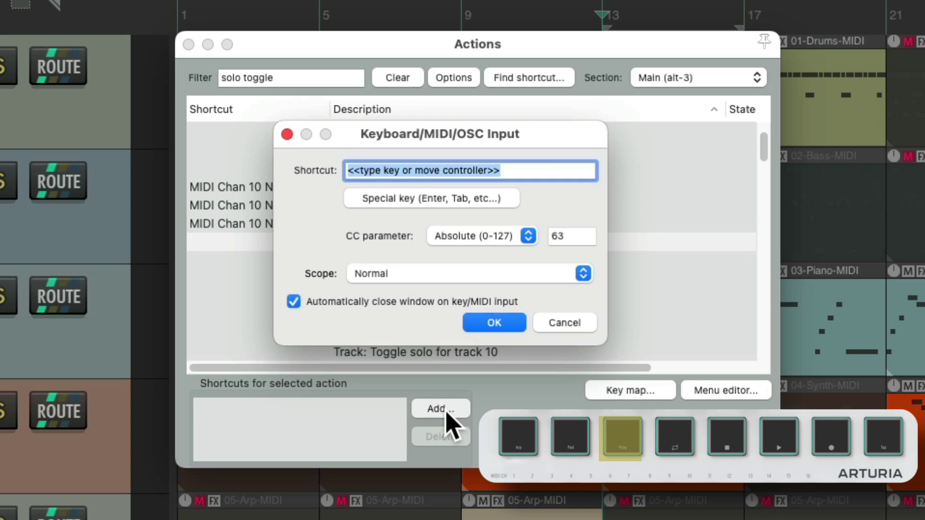
{"action": "key", "text": "Down"}
{"action": "left_click", "coordinate": [441, 410]}
{"action": "key", "text": "Return"}
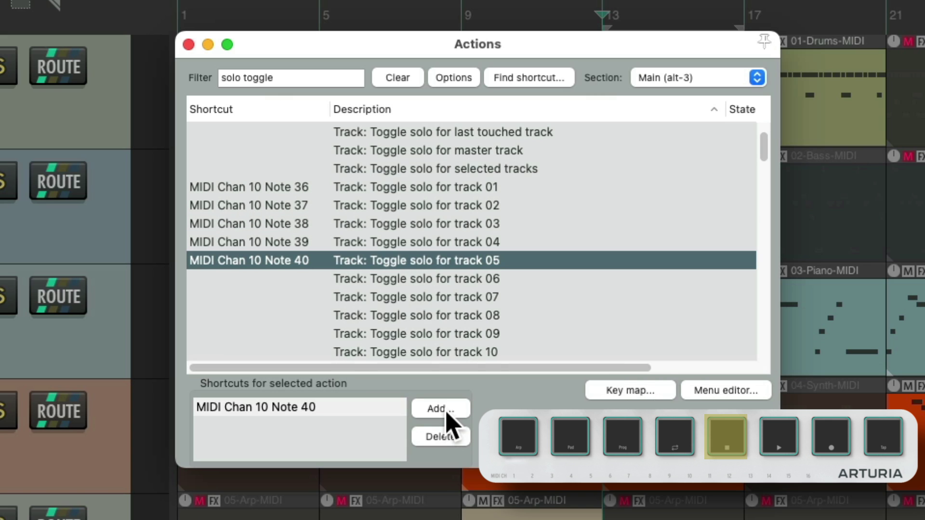
Assign Notes 41–43 to the track 06–08 solo toggles, confirm overrides, and close the list
{"action": "key", "text": "Down"}
{"action": "left_click", "coordinate": [441, 409]}
{"action": "key", "text": "Return"}
{"action": "key", "text": "Down"}
{"action": "left_click", "coordinate": [440, 410]}
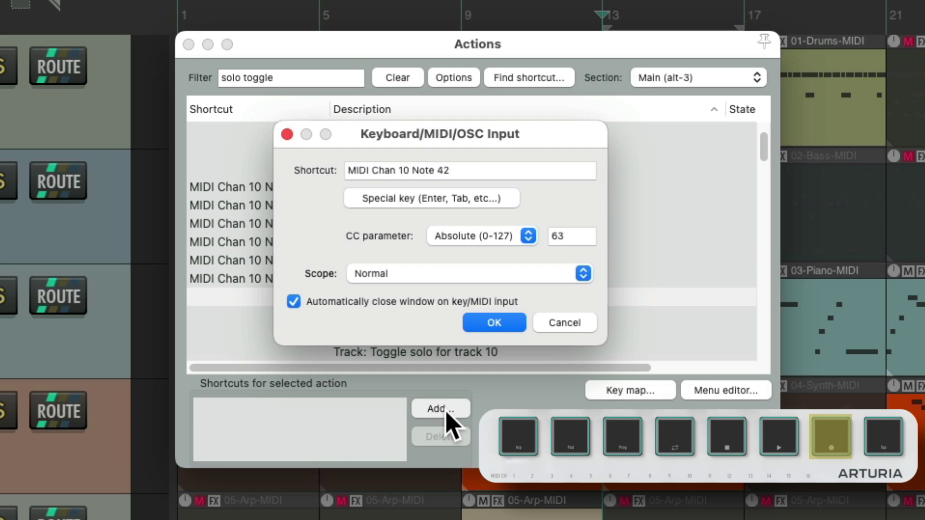
{"action": "key", "text": "Return"}
{"action": "key", "text": "Down"}
{"action": "left_click", "coordinate": [441, 410]}
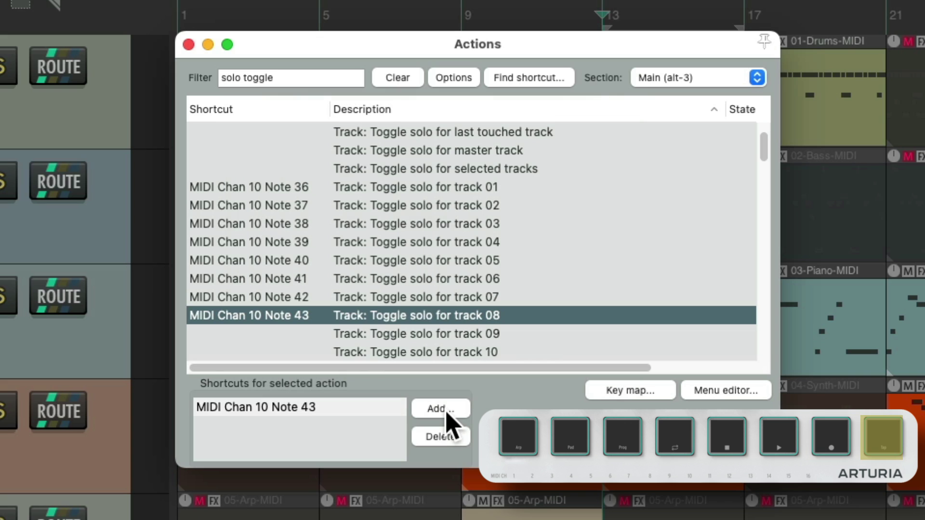
{"action": "key", "text": "Escape"}
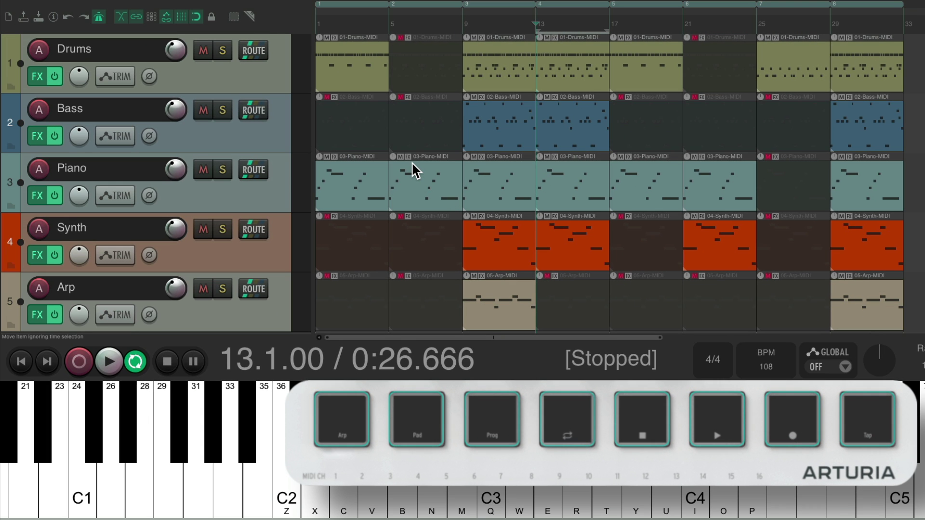
On the alt-3 layer, play from bar 9 and solo then unsolo Arp, Synth and Piano
{"action": "key", "text": "alt+3"}
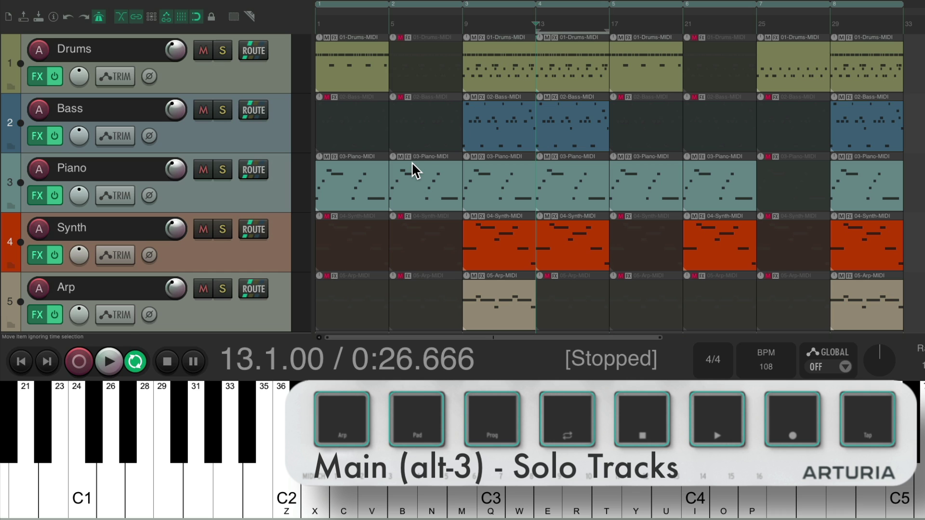
{"action": "key", "text": "3"}
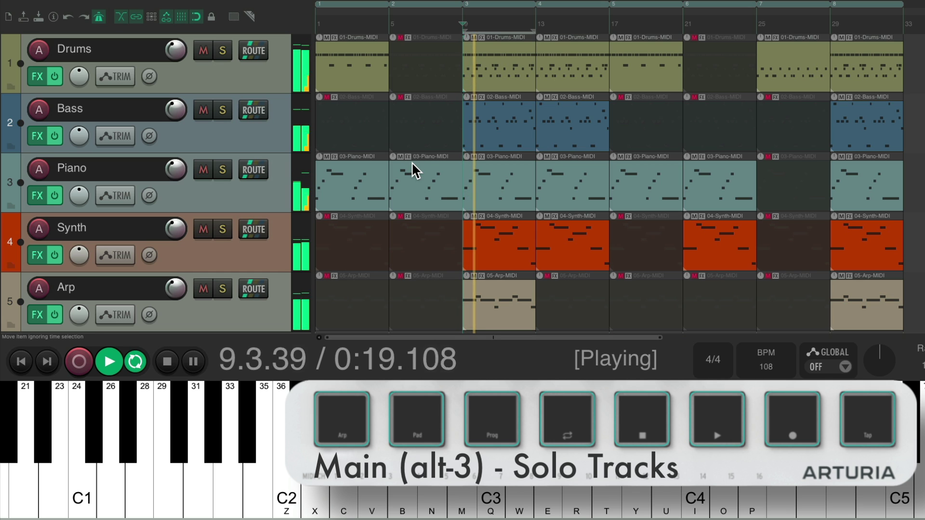
{"action": "key", "text": "5"}
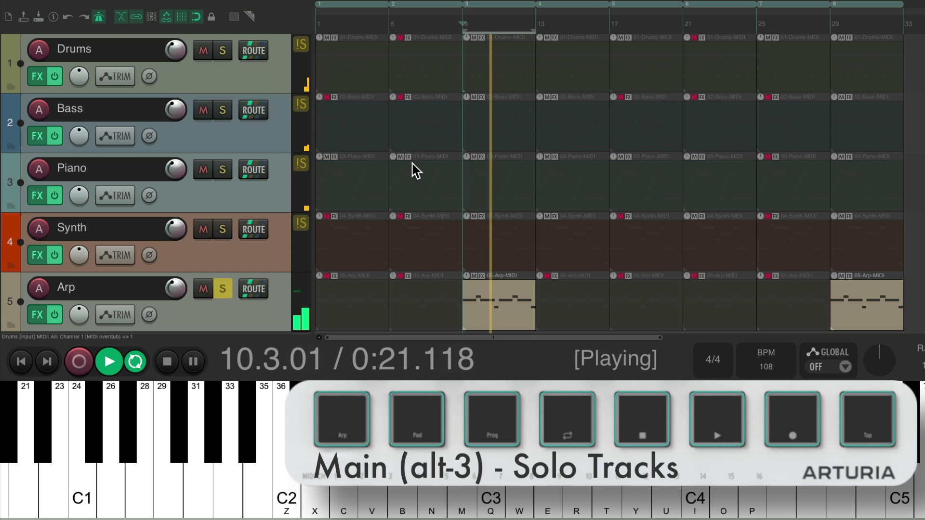
{"action": "key", "text": "5"}
{"action": "key", "text": "4"}
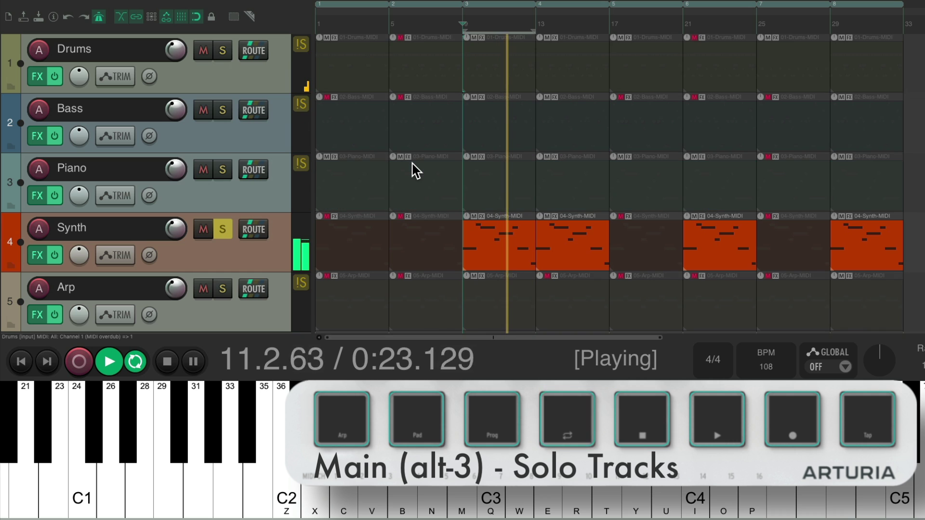
{"action": "key", "text": "4"}
{"action": "key", "text": "3"}
{"action": "key", "text": "3"}
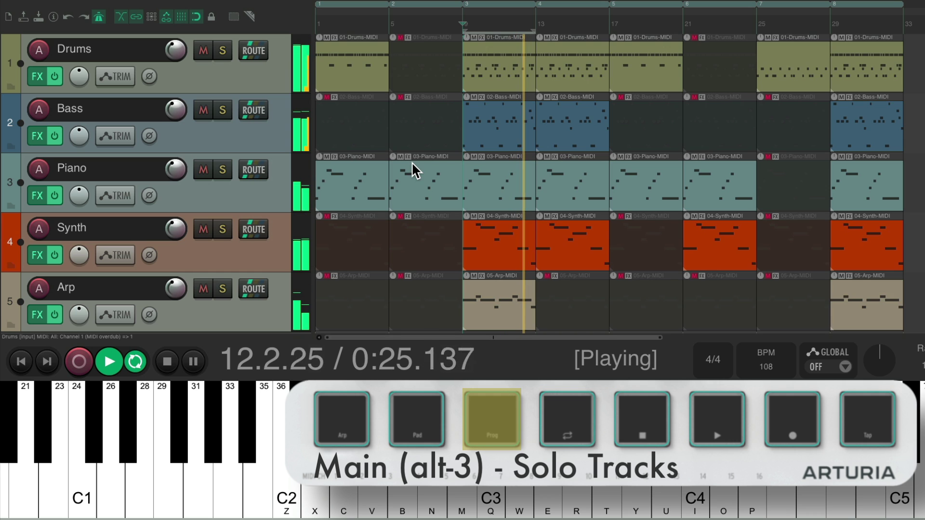
Solo Bass, Drums and Piano in combinations, unsolo them all, and stop playback
{"action": "key", "text": "2"}
{"action": "key", "text": "2"}
{"action": "key", "text": "1"}
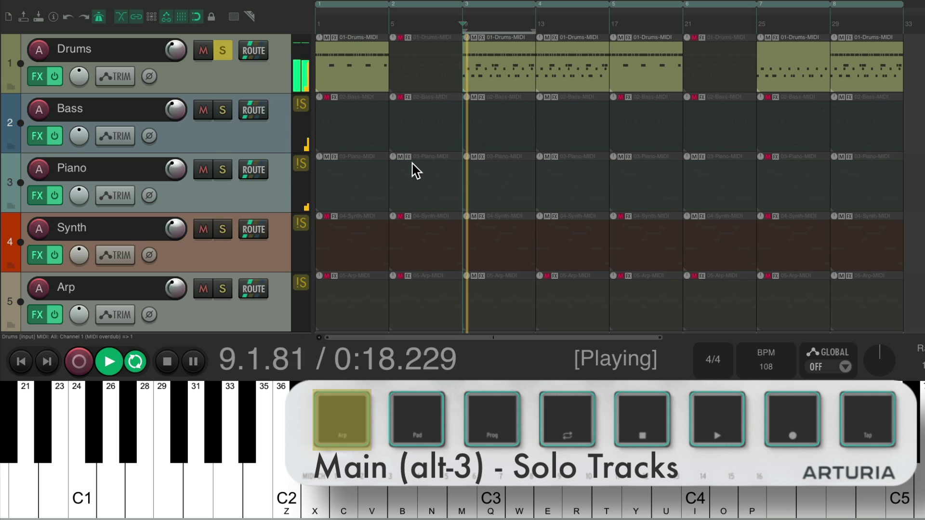
{"action": "key", "text": "2"}
{"action": "key", "text": "3"}
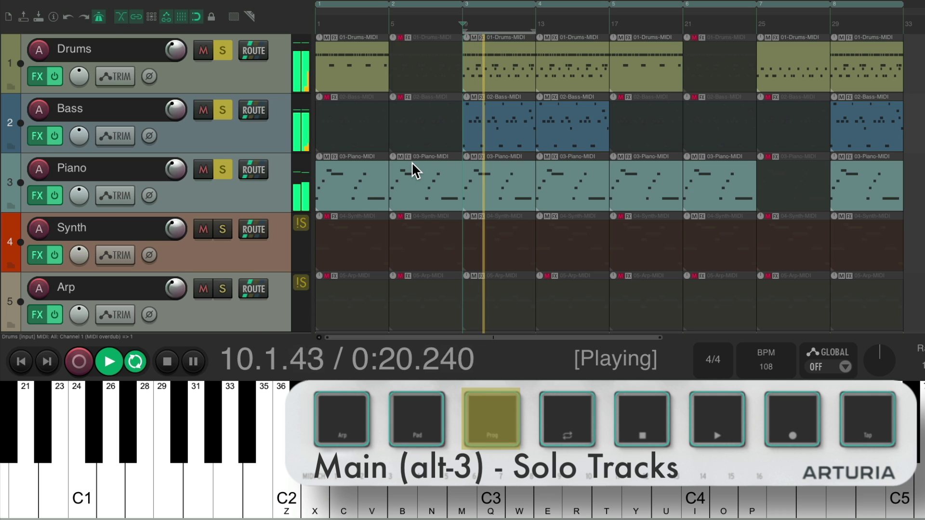
{"action": "key", "text": "3"}
{"action": "key", "text": "2"}
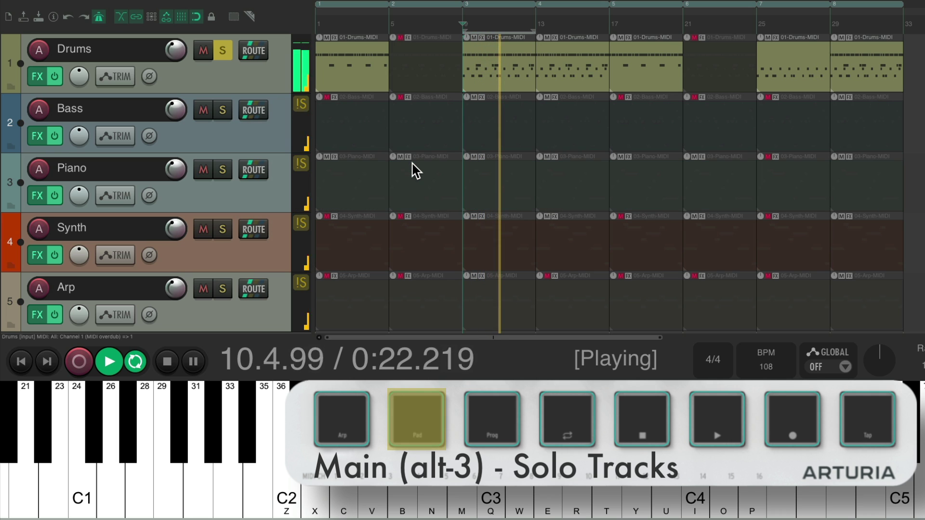
{"action": "key", "text": "1"}
{"action": "key", "text": "space"}
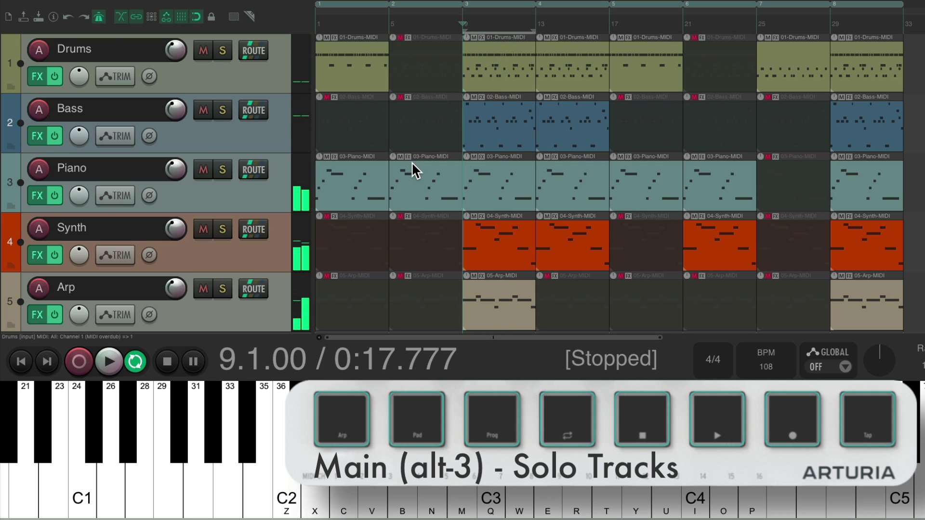
On the alt-2 layer, mute Synth, Piano and Bass, play, unmute all three, and stop
{"action": "key", "text": "alt+2"}
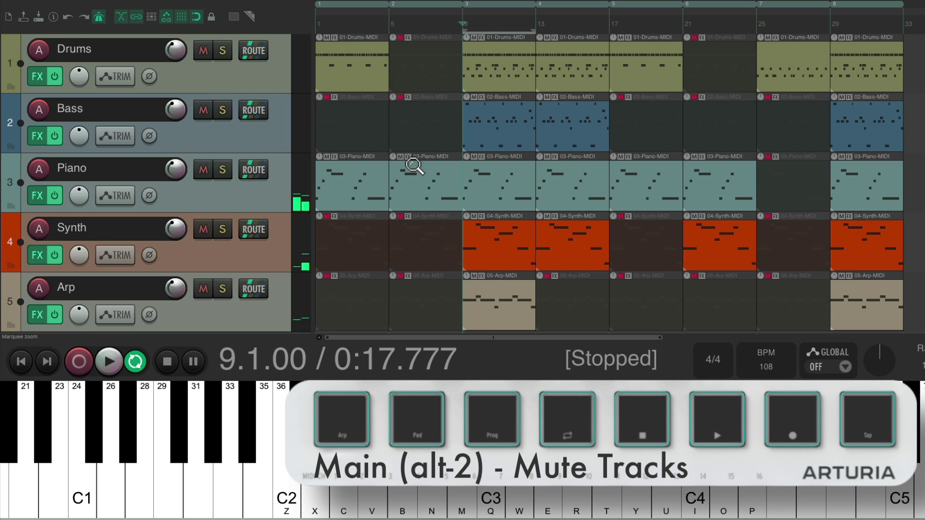
{"action": "key", "text": "4"}
{"action": "key", "text": "3"}
{"action": "key", "text": "2"}
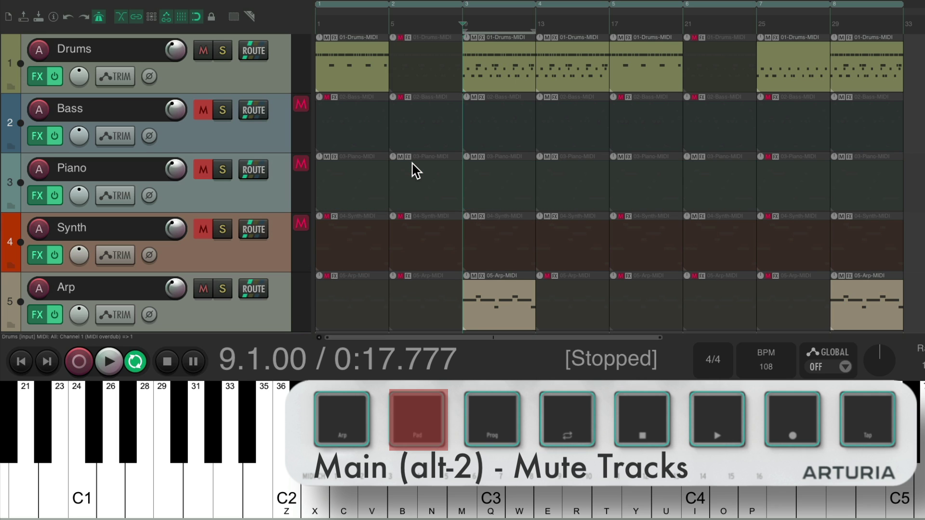
{"action": "key", "text": "space"}
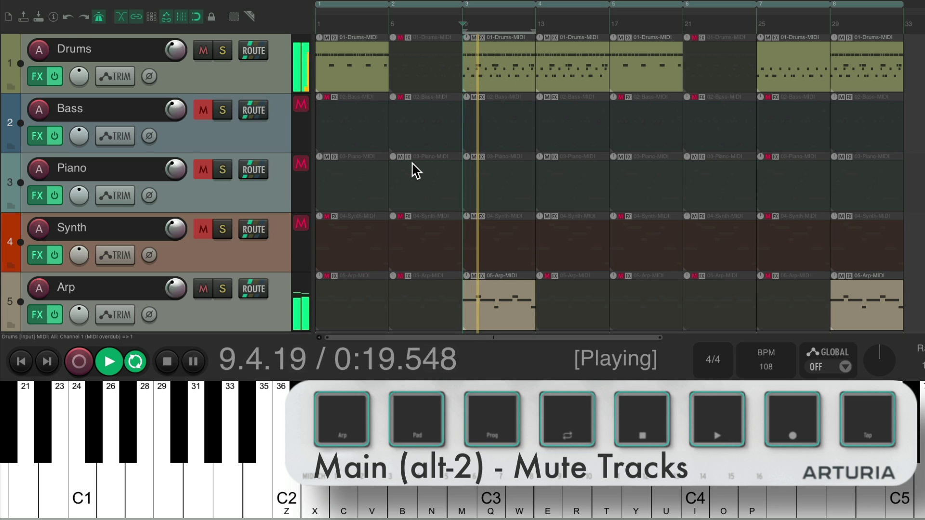
{"action": "key", "text": "3"}
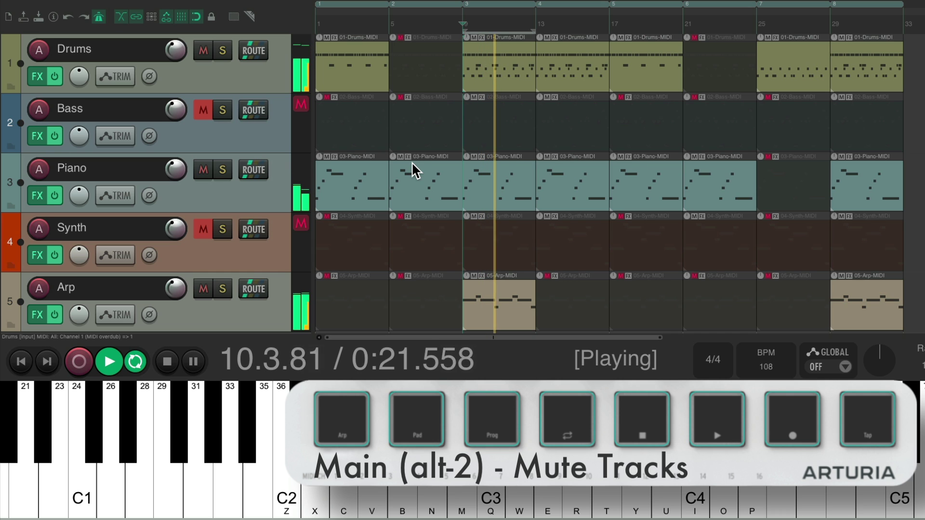
{"action": "key", "text": "2"}
{"action": "key", "text": "4"}
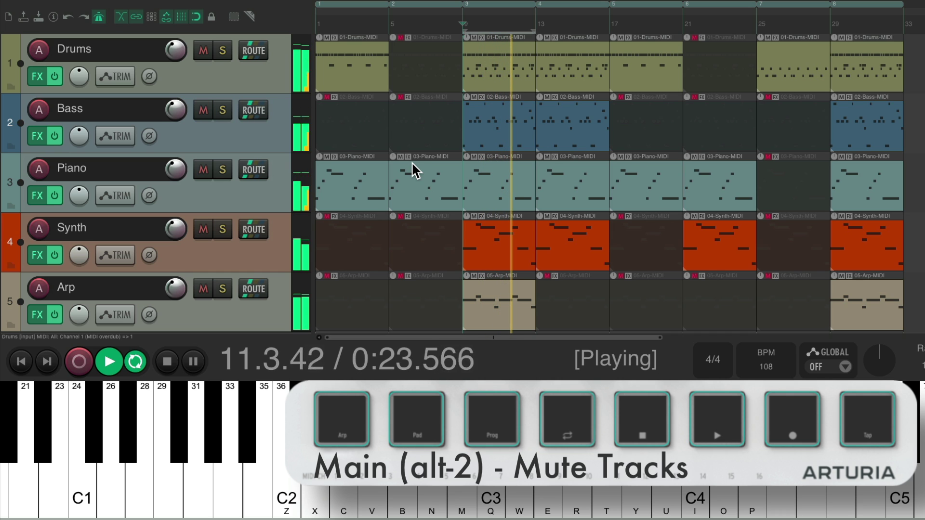
{"action": "key", "text": "space"}
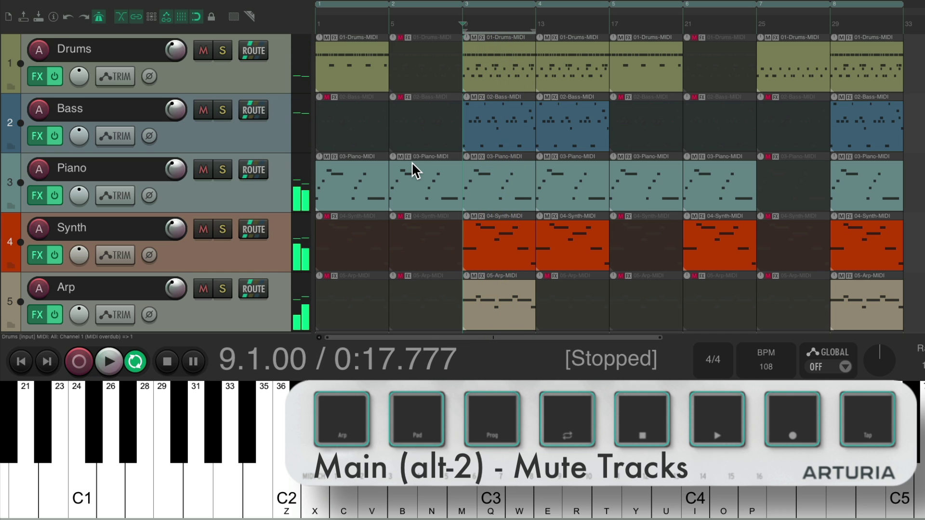
On the alt-1 layer, jump through regions at bars 1, 5, 9, 13 and back to bar 1
{"action": "key", "text": "alt+1"}
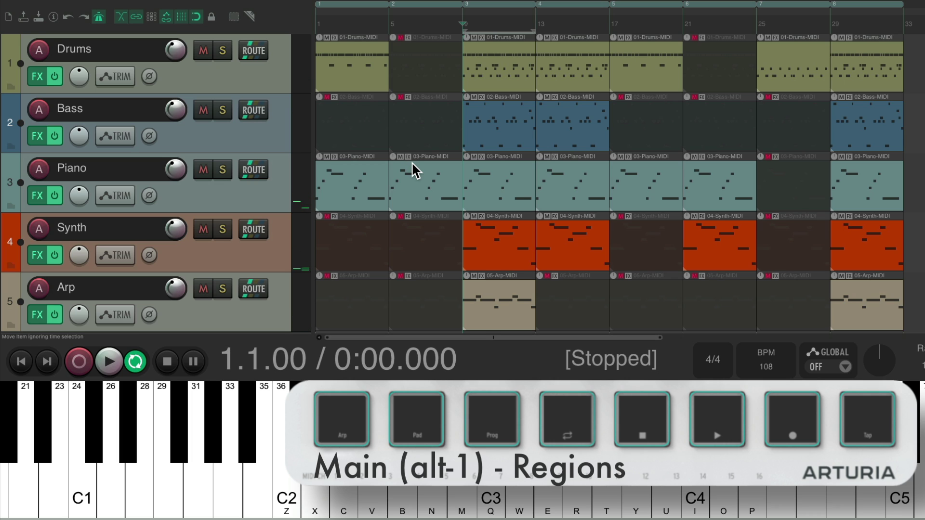
{"action": "key", "text": "1"}
{"action": "key", "text": "2"}
{"action": "key", "text": "3"}
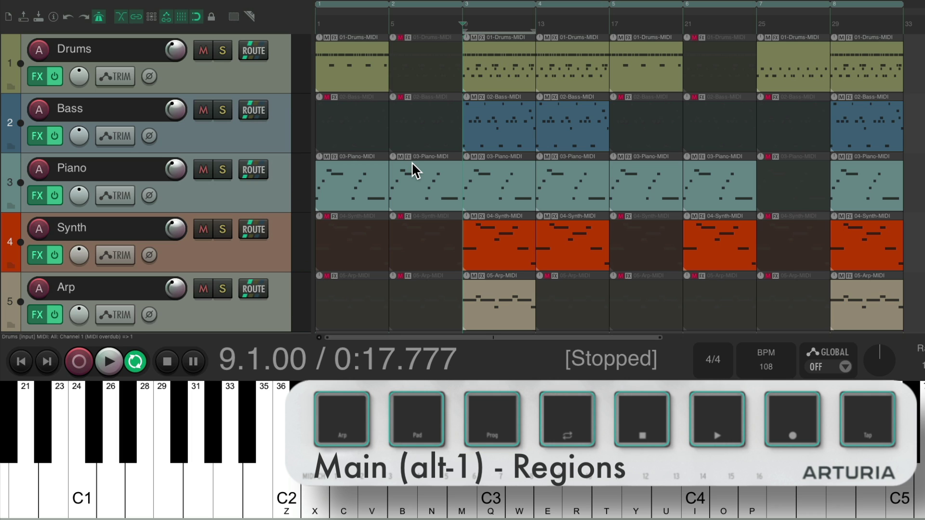
{"action": "key", "text": "4"}
{"action": "key", "text": "3"}
{"action": "key", "text": "2"}
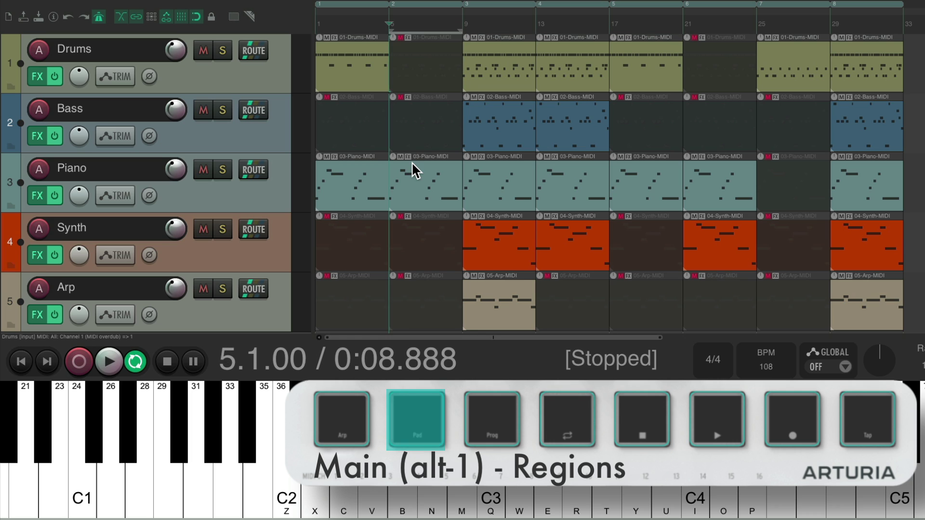
{"action": "key", "text": "1"}
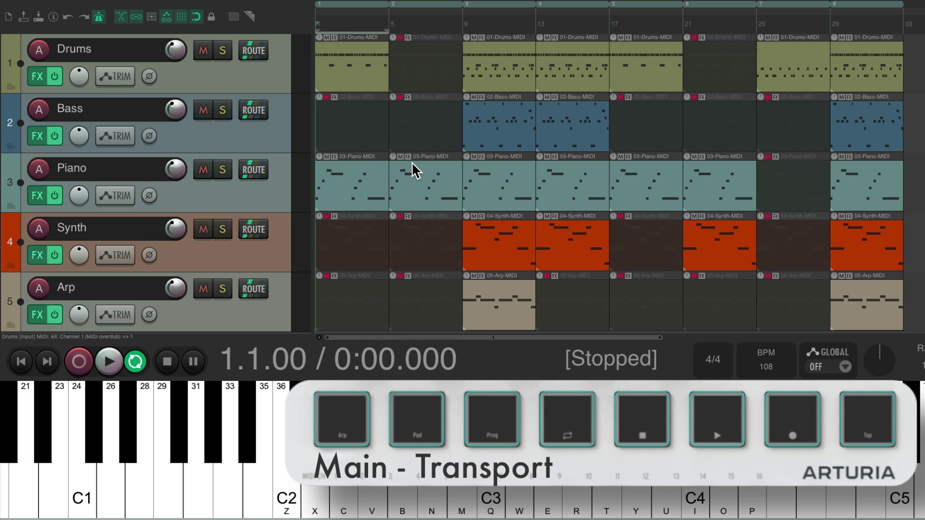
{"action": "key", "text": "space"}
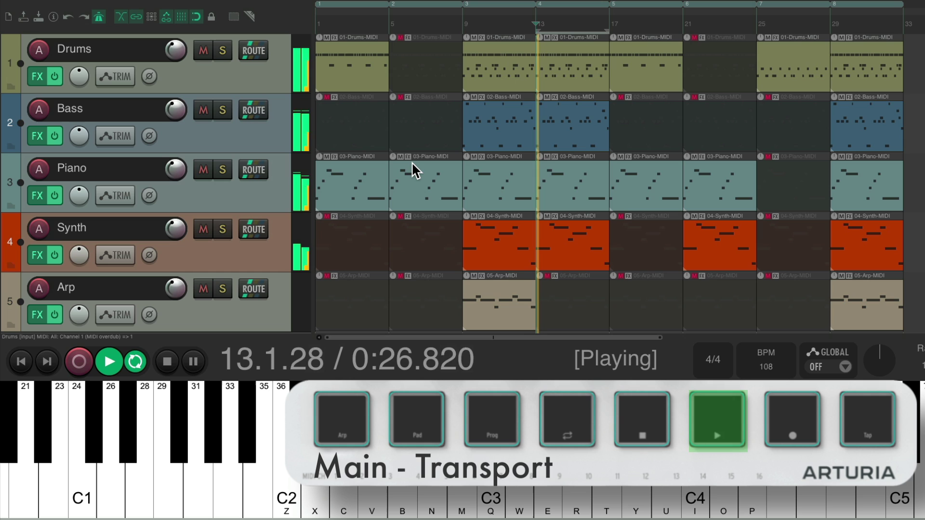
{"action": "key", "text": "space"}
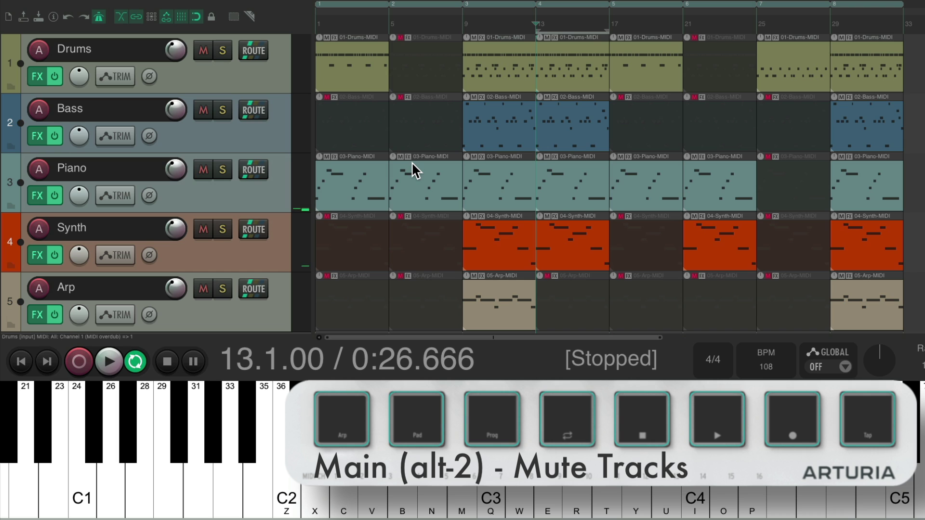
{"action": "key", "text": "space"}
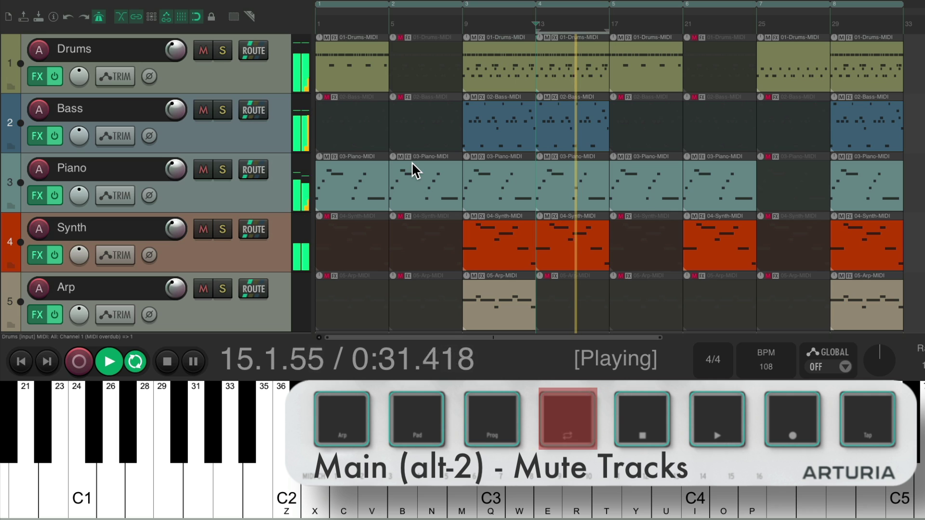
{"action": "key", "text": "space"}
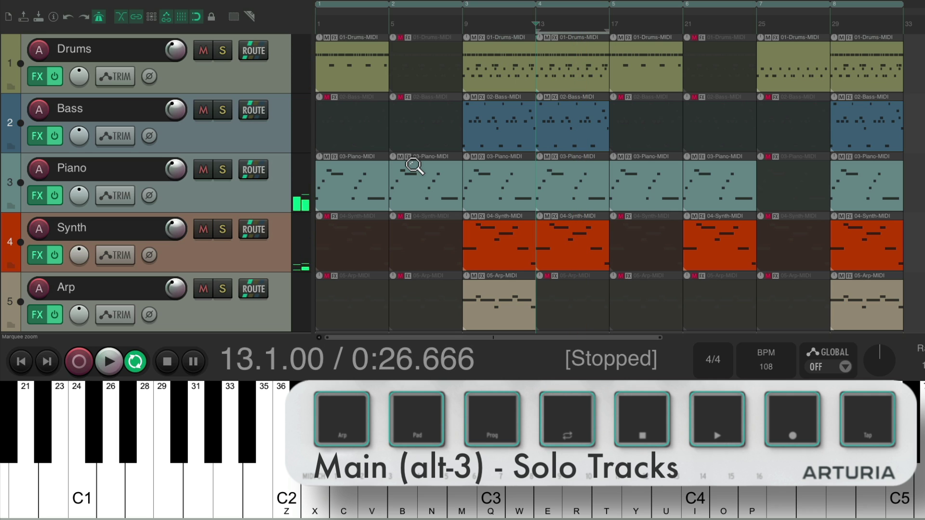
{"action": "key", "text": "space"}
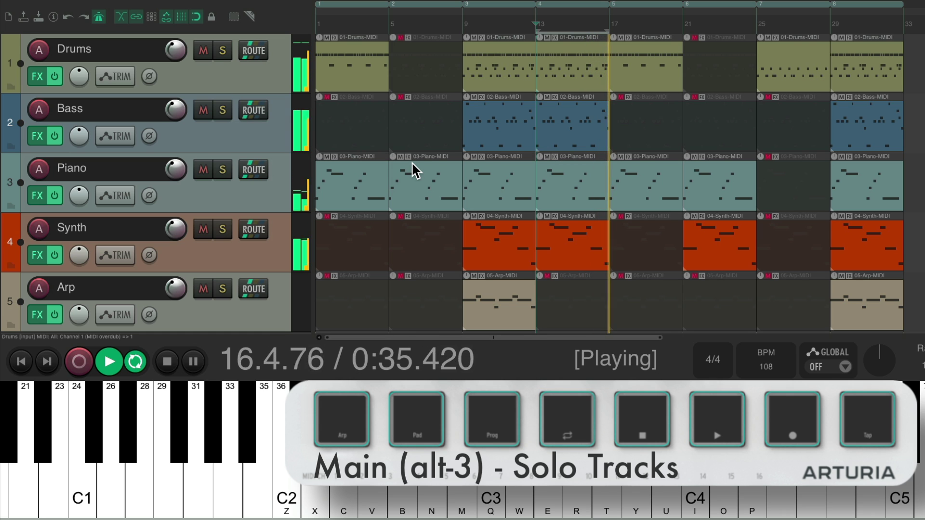
{"action": "key", "text": "alt+2"}
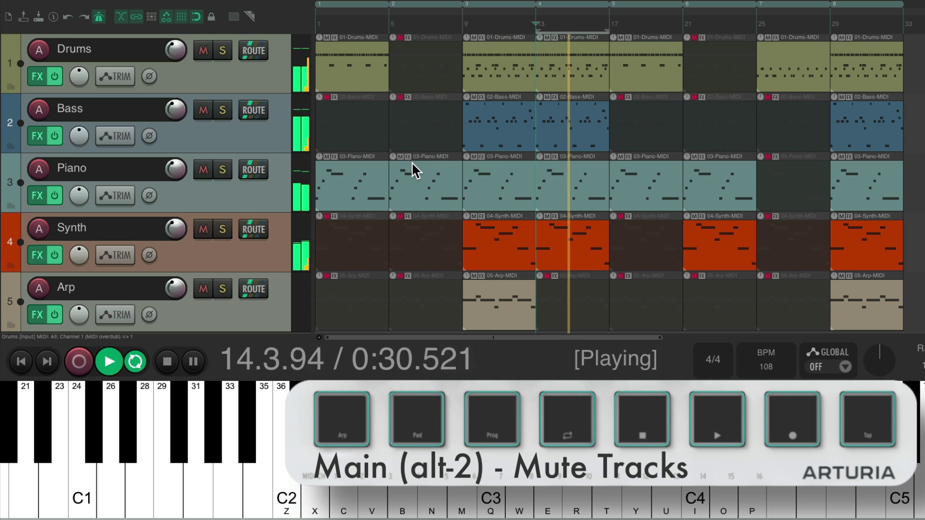
{"action": "key", "text": "alt+1"}
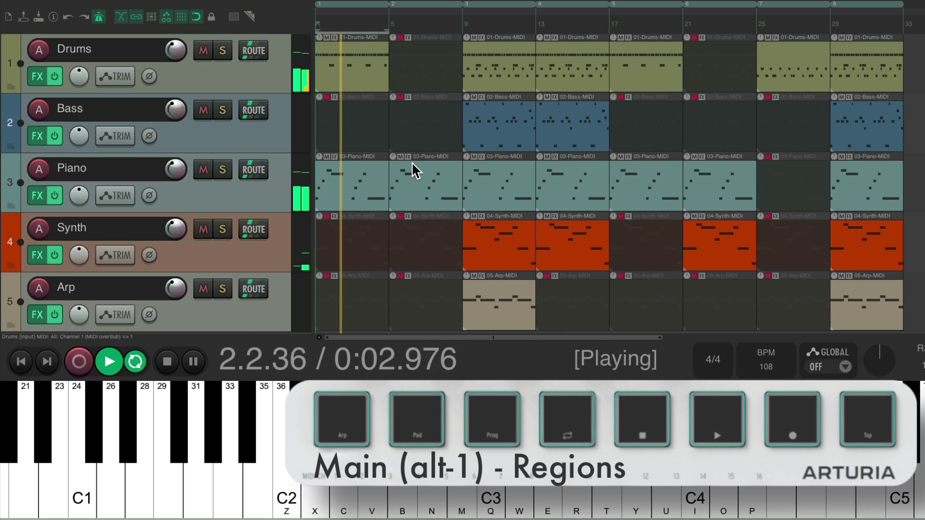
{"action": "key", "text": "space"}
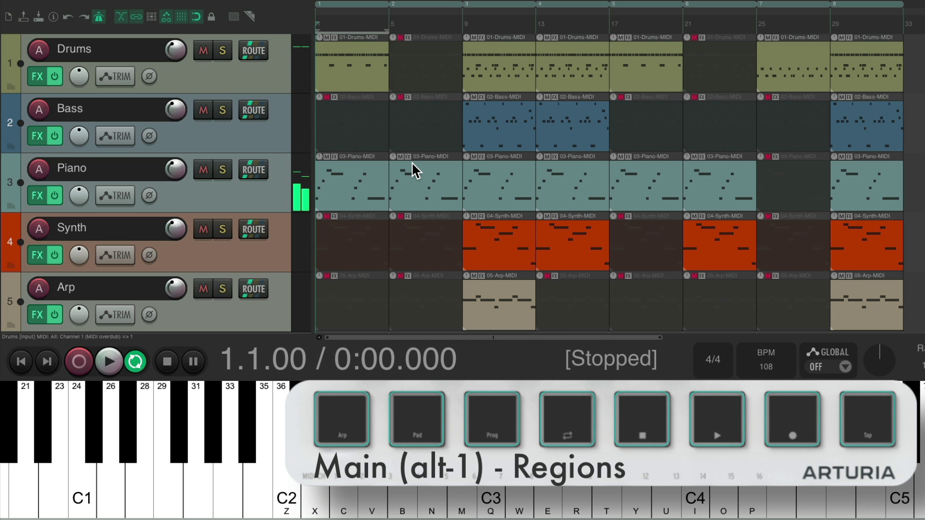